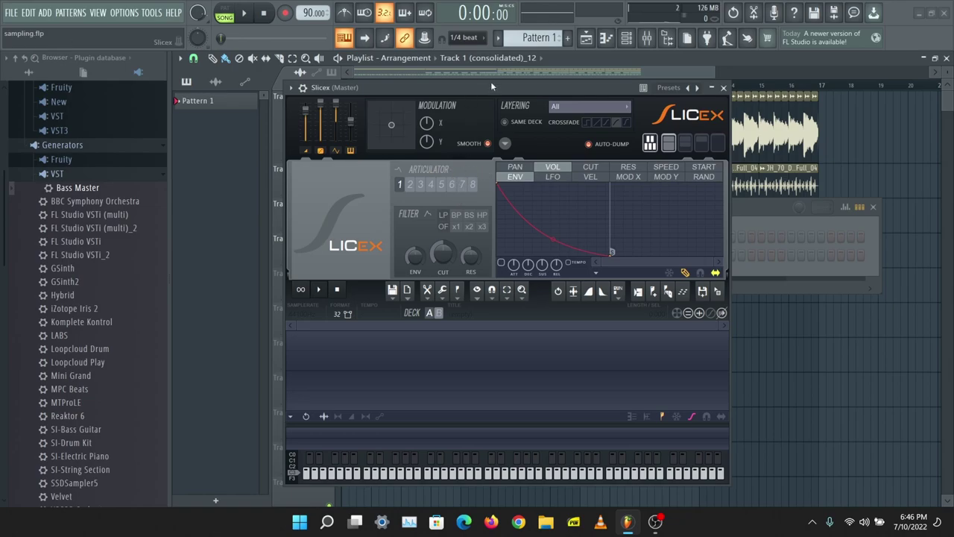
Step: Move the Slicex window clear of the playlist clips and play the song briefly from around bar 8
left_click_drag(491, 87, 392, 89)
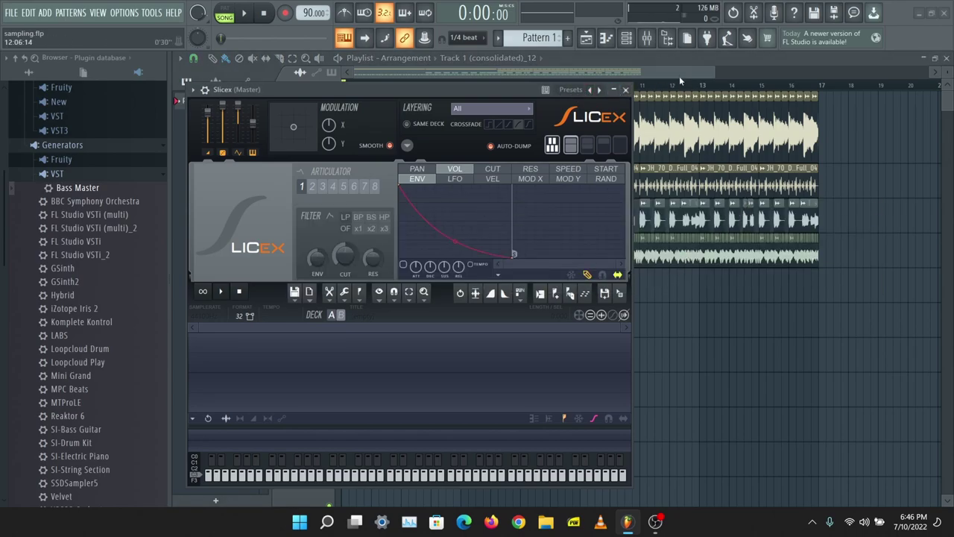
left_click_drag(503, 91, 338, 109)
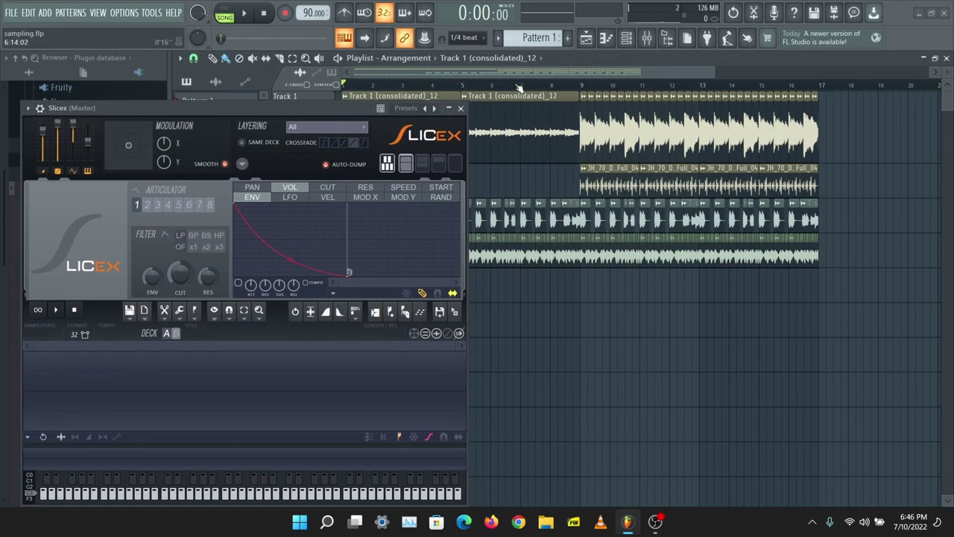
left_click(561, 87)
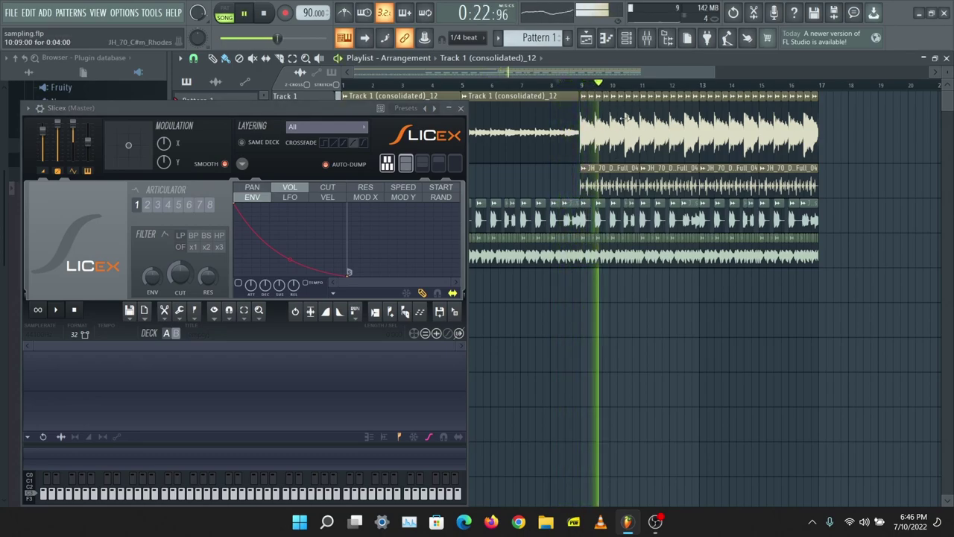
key("space")
Step: Open the JH_70_Drums_Full_04 clip's settings and bring up Slicex beside it from the channel rack with all channels listed
double_click(606, 188)
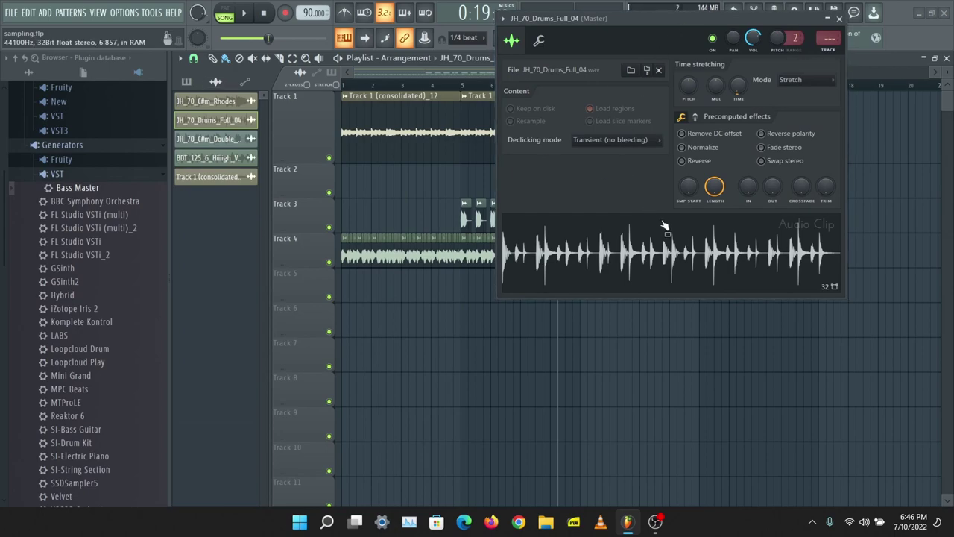
left_click_drag(677, 27, 636, 191)
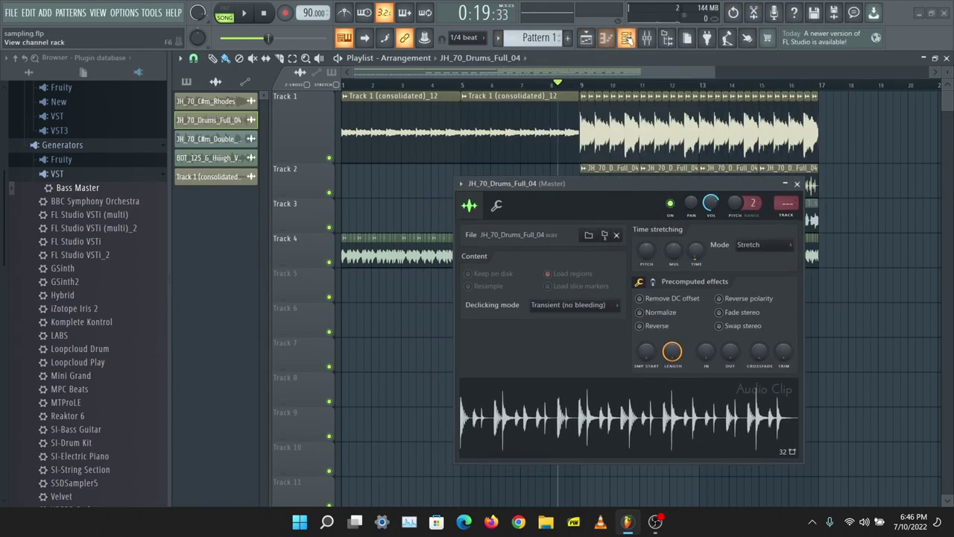
left_click(626, 38)
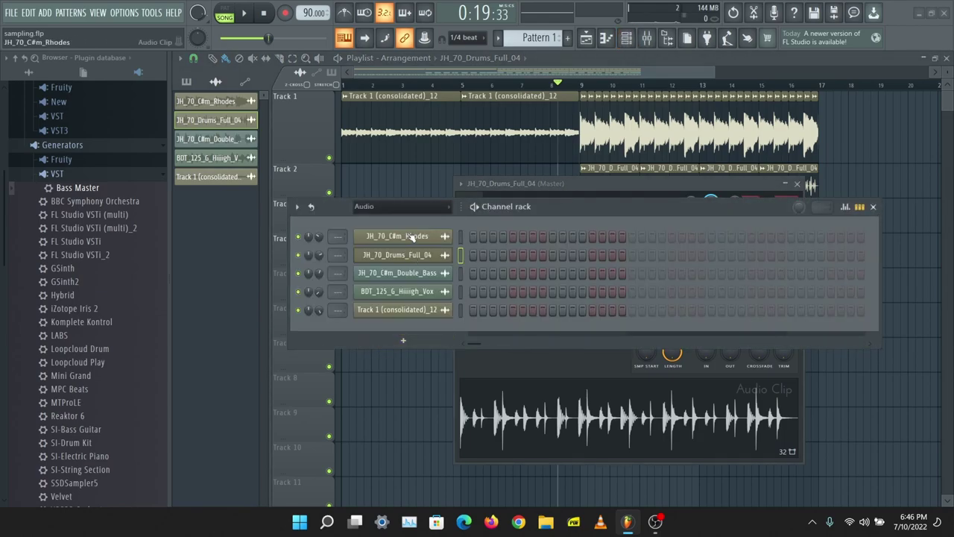
left_click(415, 209)
left_click(415, 222)
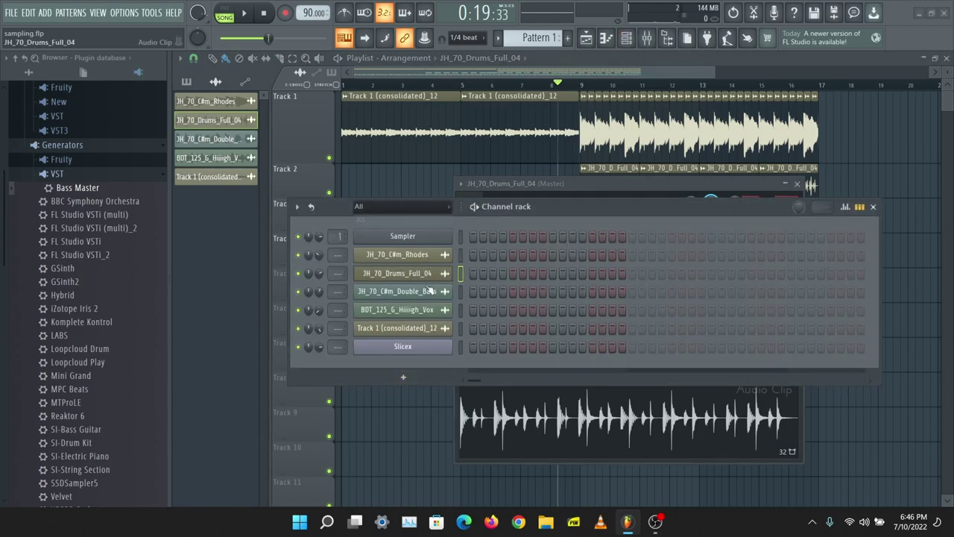
left_click(411, 346)
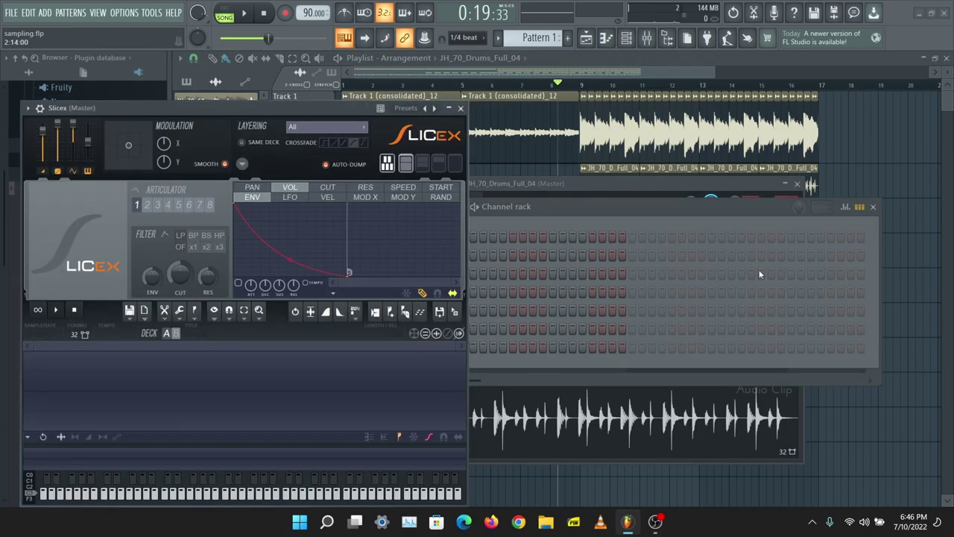
left_click(872, 207)
Step: Load the JH_70_Drums_Full_04 sample into Slicex and switch playback to pattern mode
left_click_drag(612, 423, 179, 378)
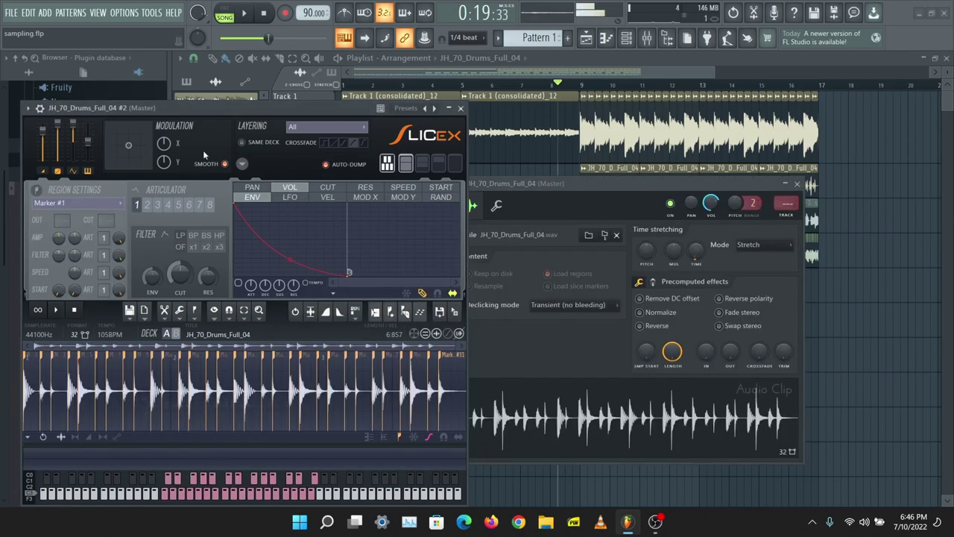
left_click(264, 12)
left_click(224, 13)
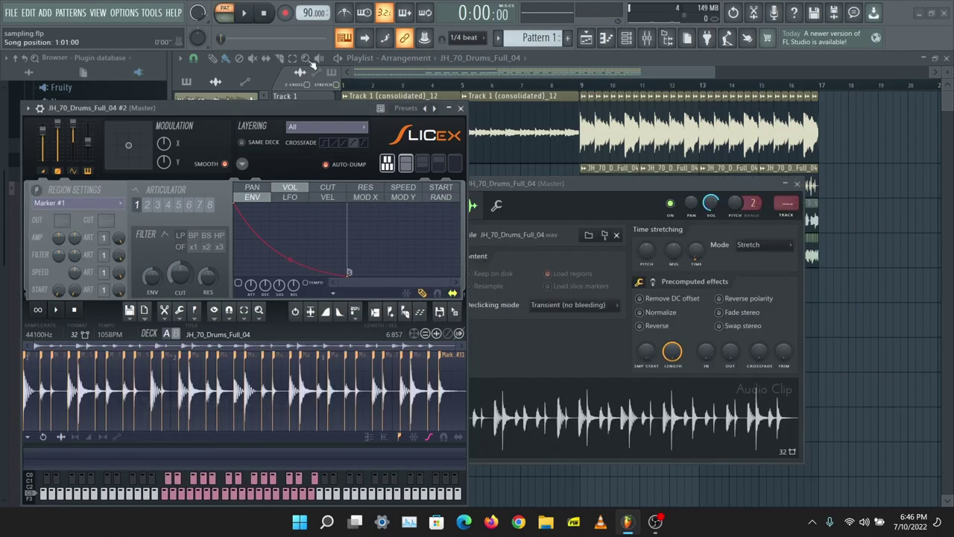
Step: Close the drum clip's settings and move Slicex over the playlist so the picker's pattern list can be shown
left_click(797, 184)
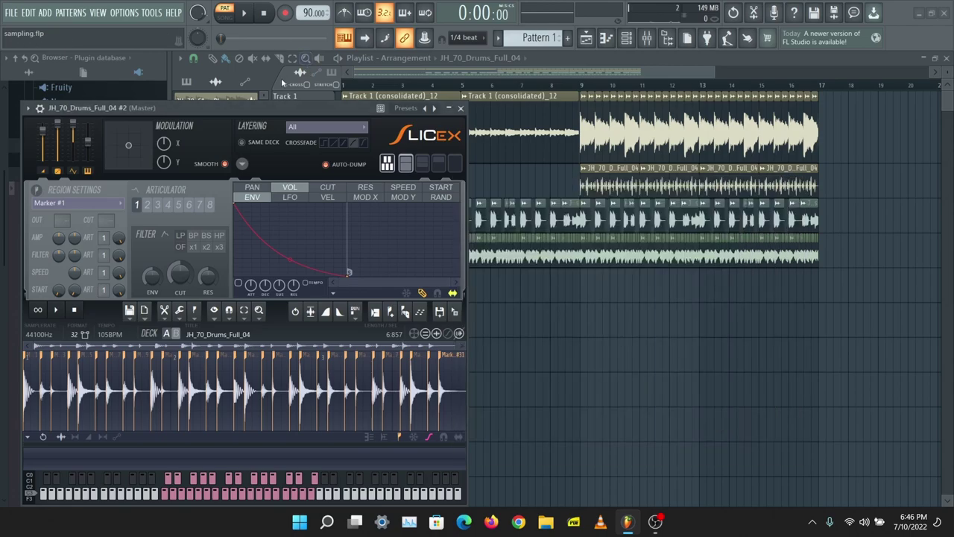
left_click_drag(279, 105, 557, 88)
left_click(215, 81)
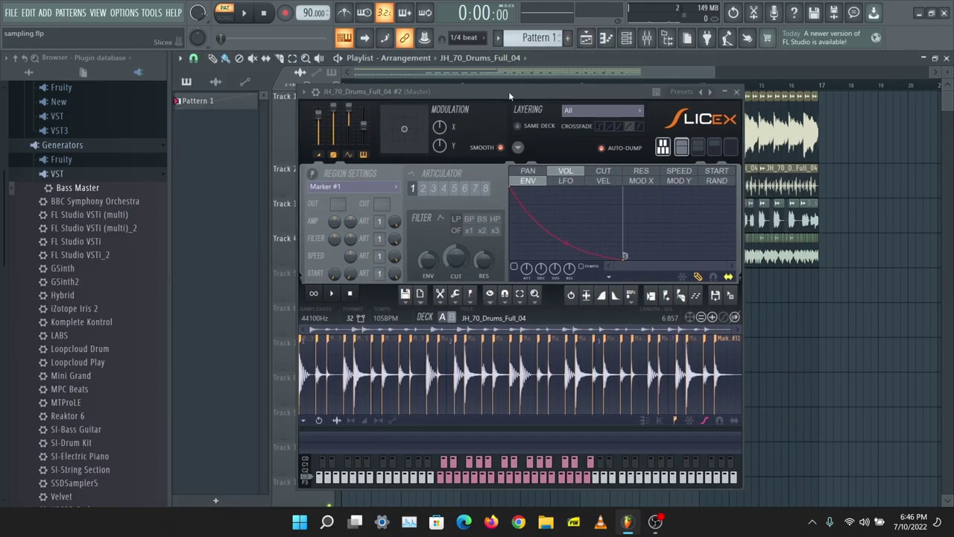
Step: Play Pattern 1 and examine the sliced drum markers laid out in the piano roll
key("space")
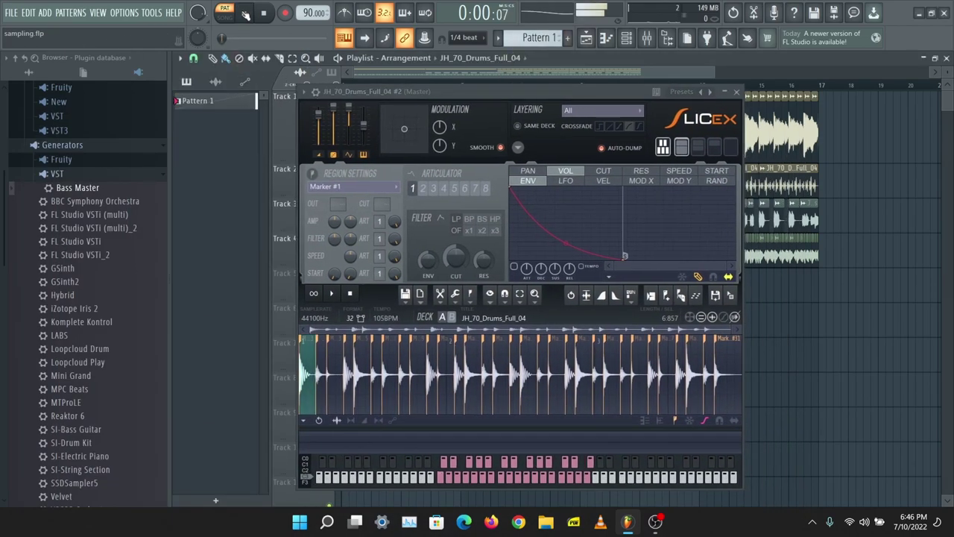
left_click(607, 38)
scroll(863, 170, "down", 3)
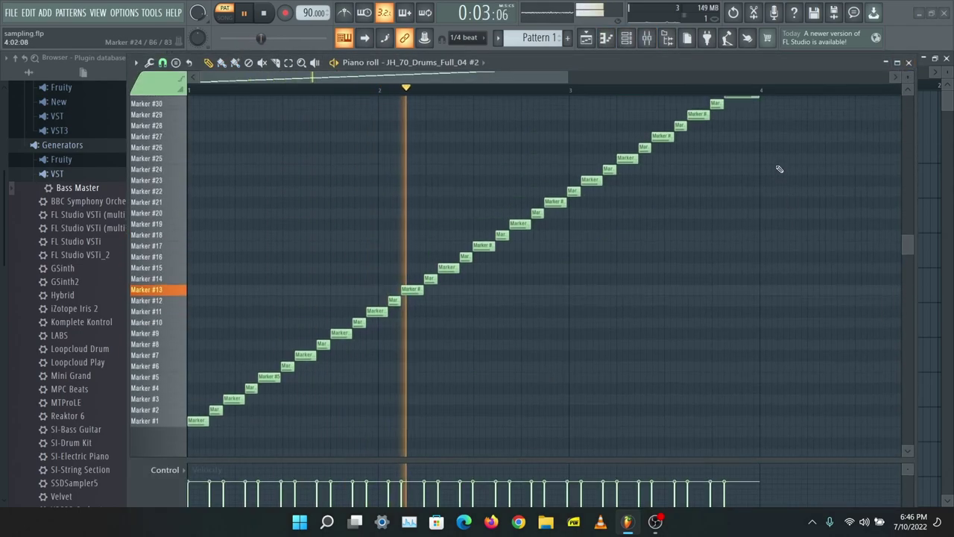
left_click(909, 62)
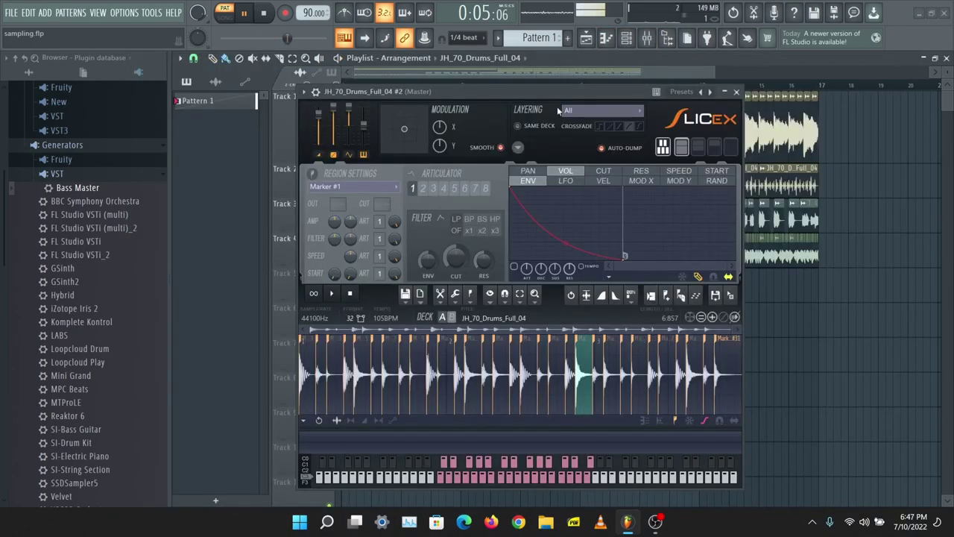
key("space")
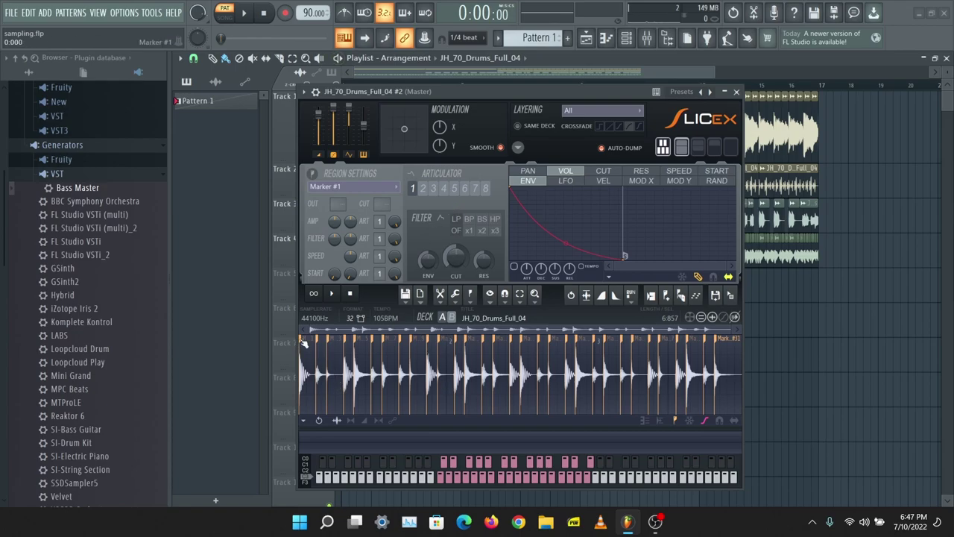
Step: Select individual drum slices in Slicex, including Marker #16 and Marker #3, to inspect their regions
left_click_drag(303, 343, 316, 342)
left_click(333, 342)
left_click(363, 343)
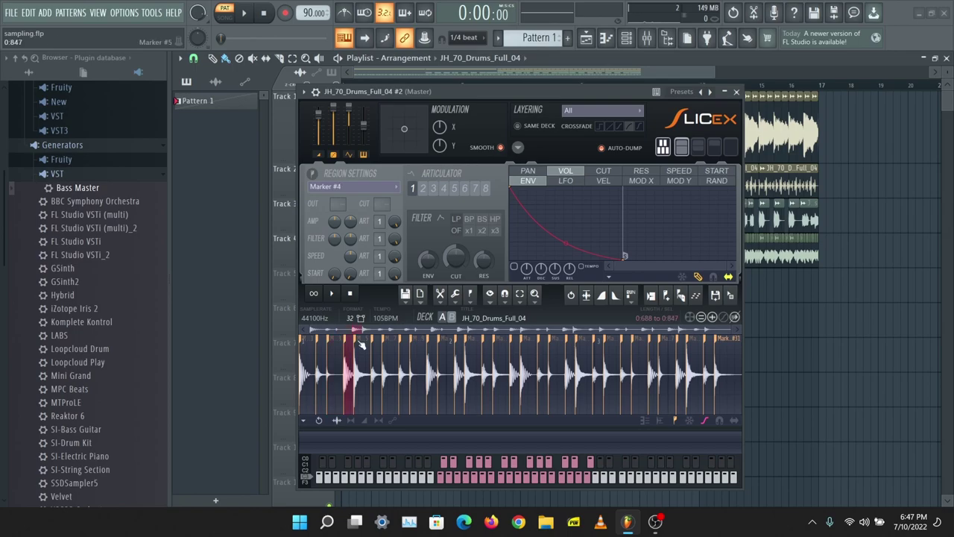
left_click(332, 186)
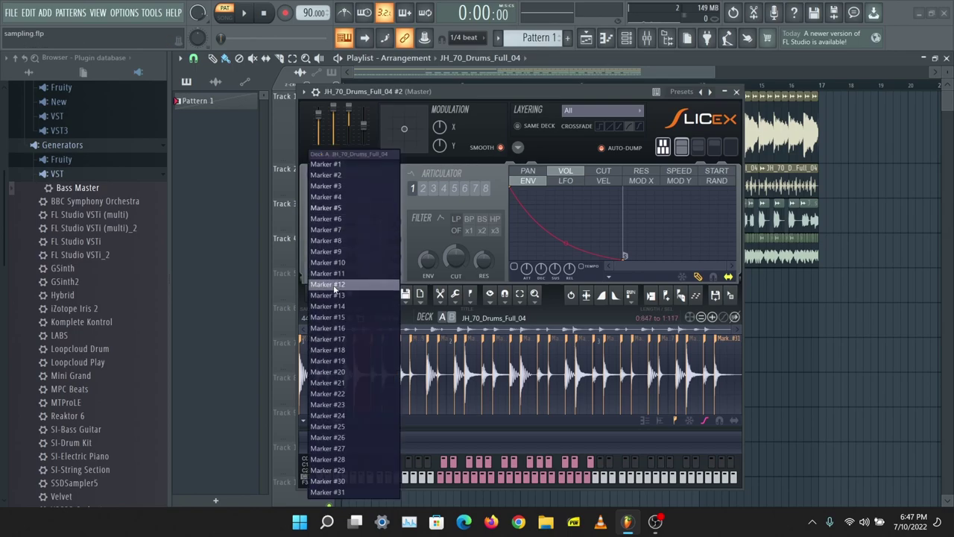
left_click(354, 328)
left_click(367, 184)
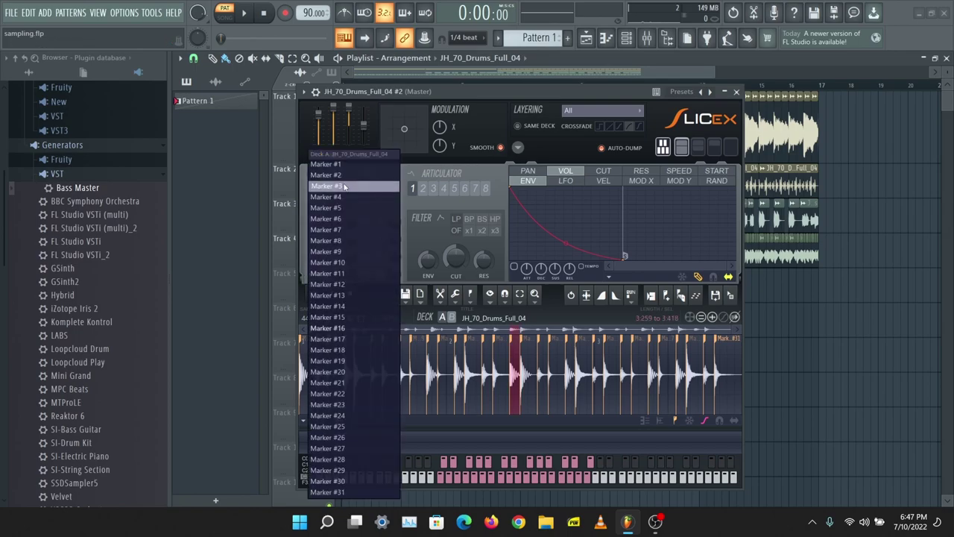
left_click(345, 201)
Step: Select and audition Marker #1 on key C5 and Marker #5 on key E5
left_click(357, 185)
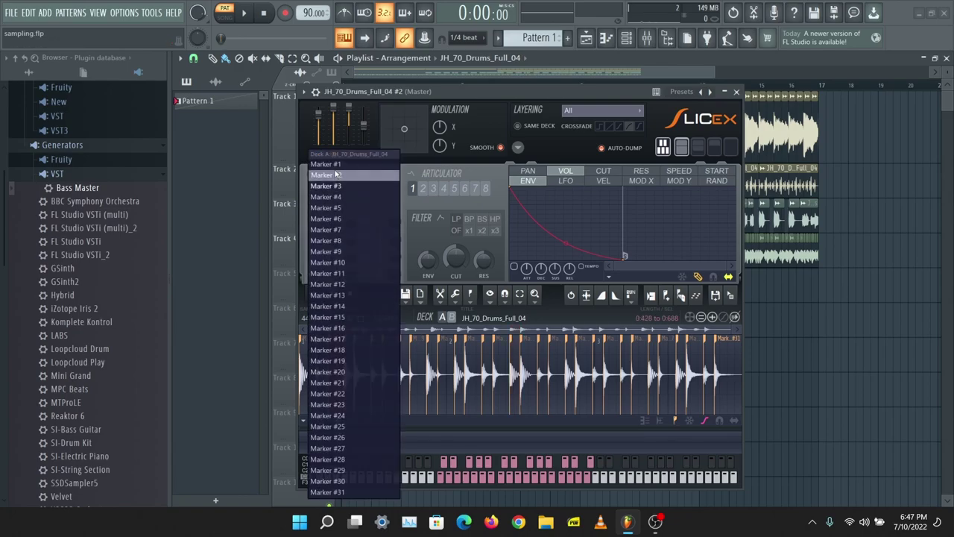
left_click(343, 187)
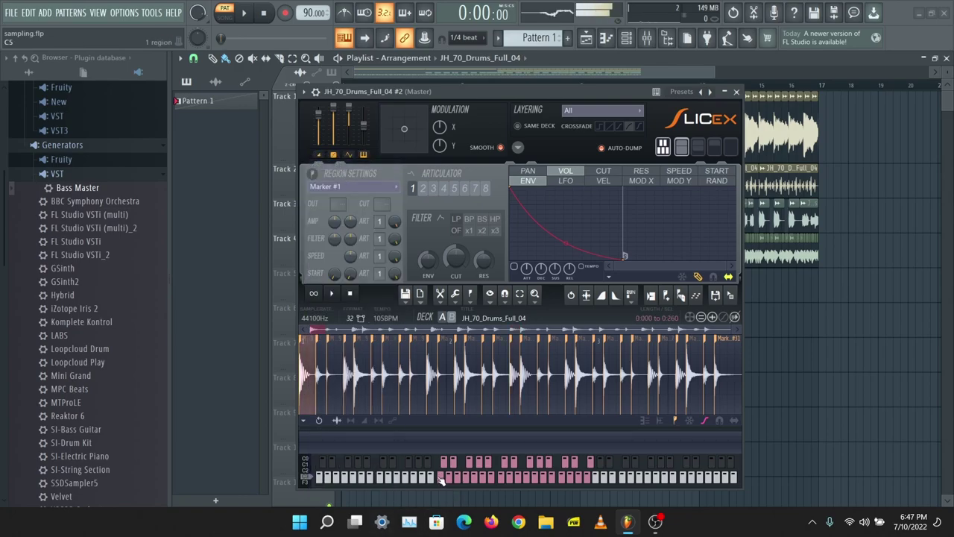
left_click(366, 187)
left_click(345, 208)
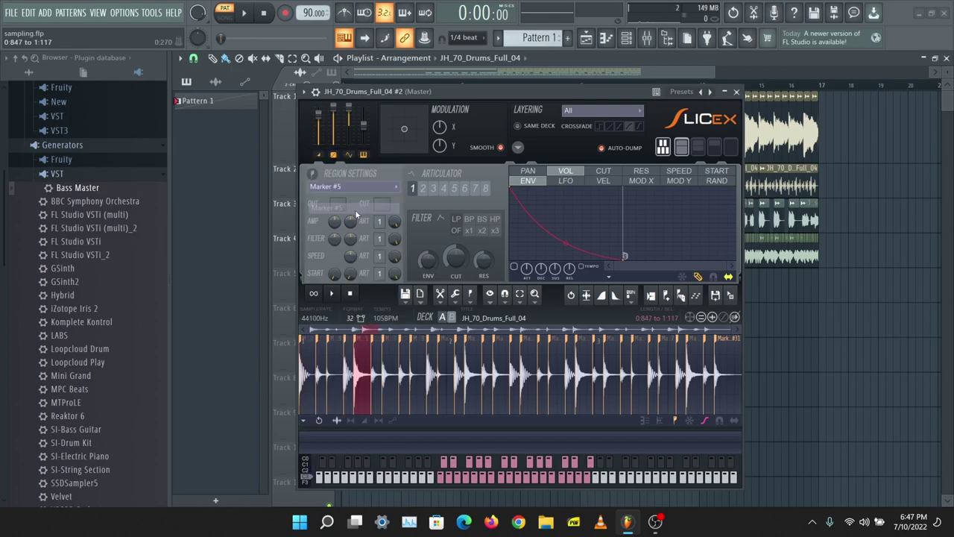
left_click(457, 482)
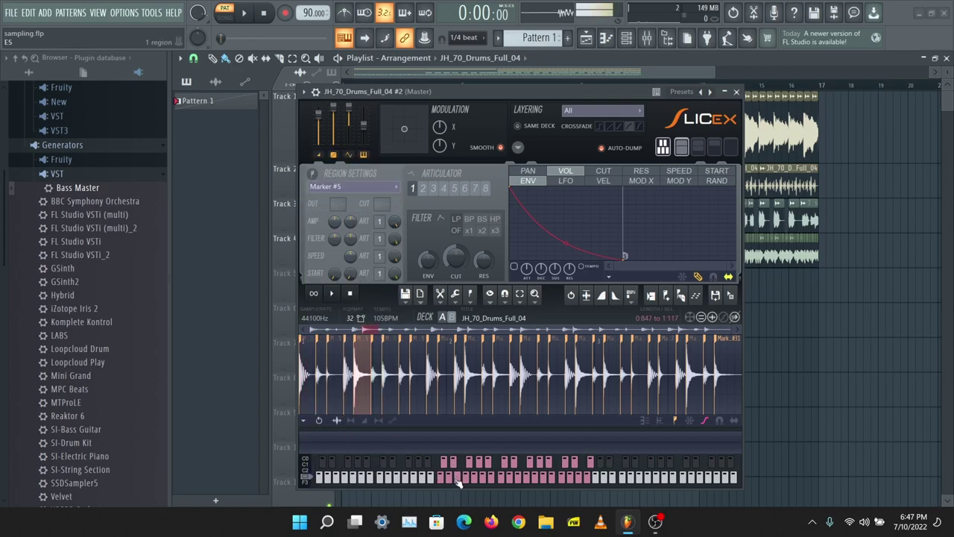
Step: Try volume and panning changes on Marker #1, auditioning it on C5, and clear its amp articulator group
left_click(307, 341)
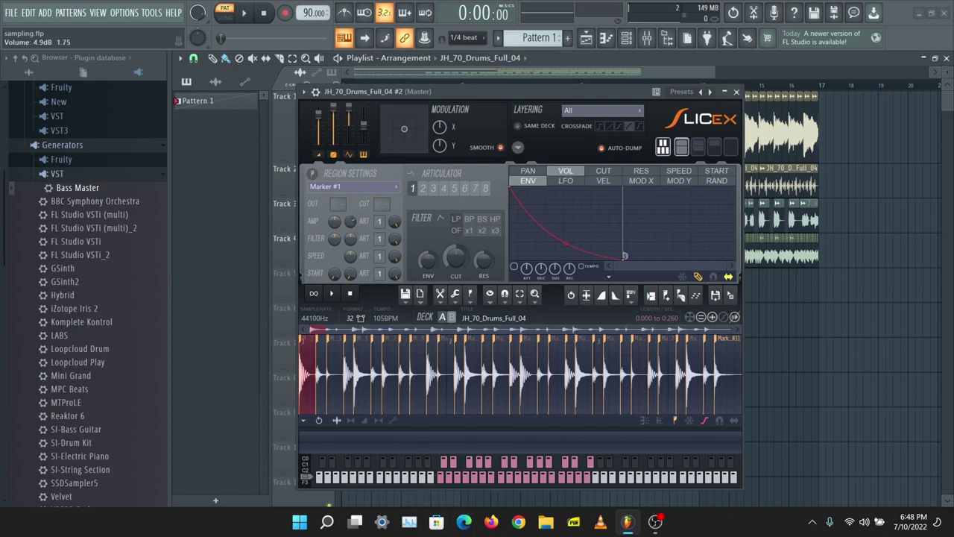
left_click(443, 478)
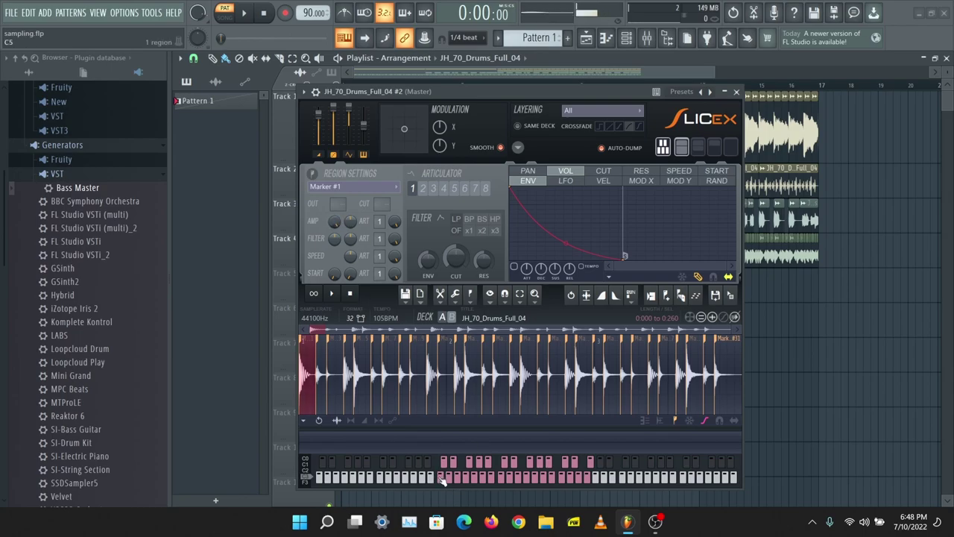
left_click_drag(334, 221, 334, 218)
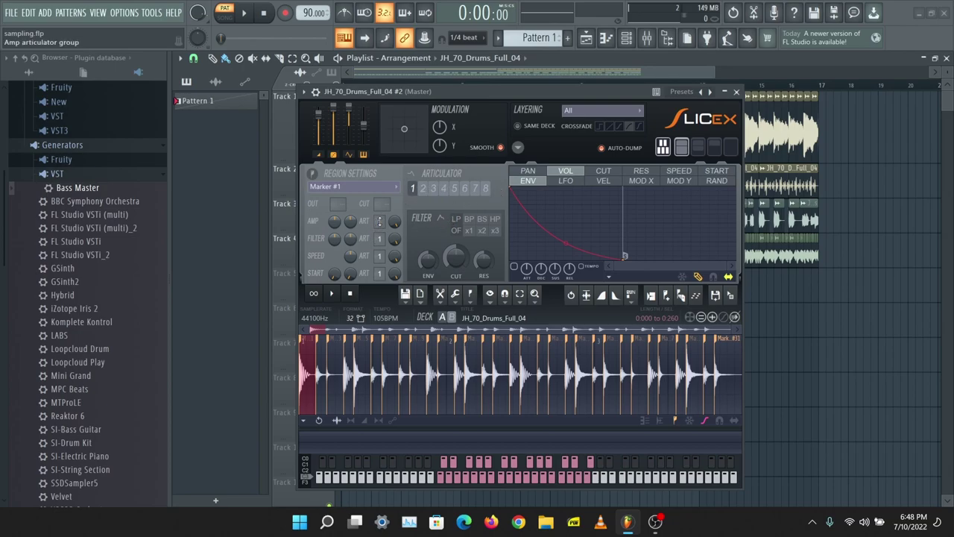
mouse_move(380, 222)
left_mouse_down()
mouse_move(378, 198)
mouse_move(379, 221)
left_mouse_up()
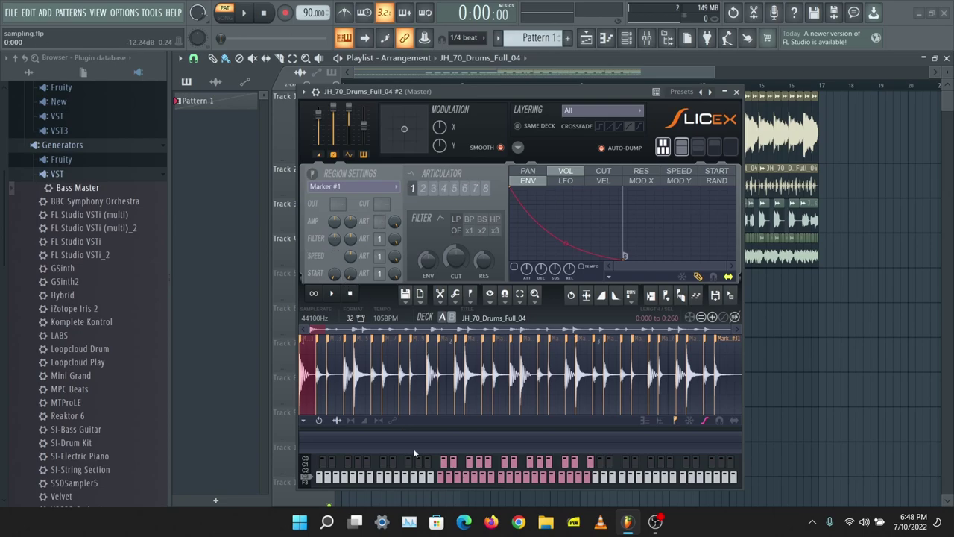
Step: Try a raised pitch on Marker #5 and a lowered pitch of -1200 cents, auditioning the slice on E5
left_click(350, 186)
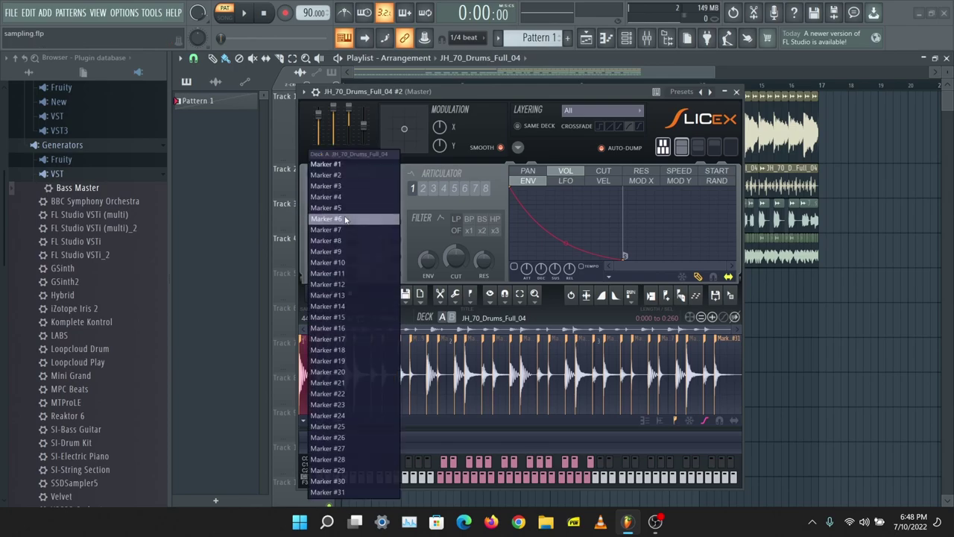
left_click(351, 205)
left_click(350, 187)
left_click(351, 196)
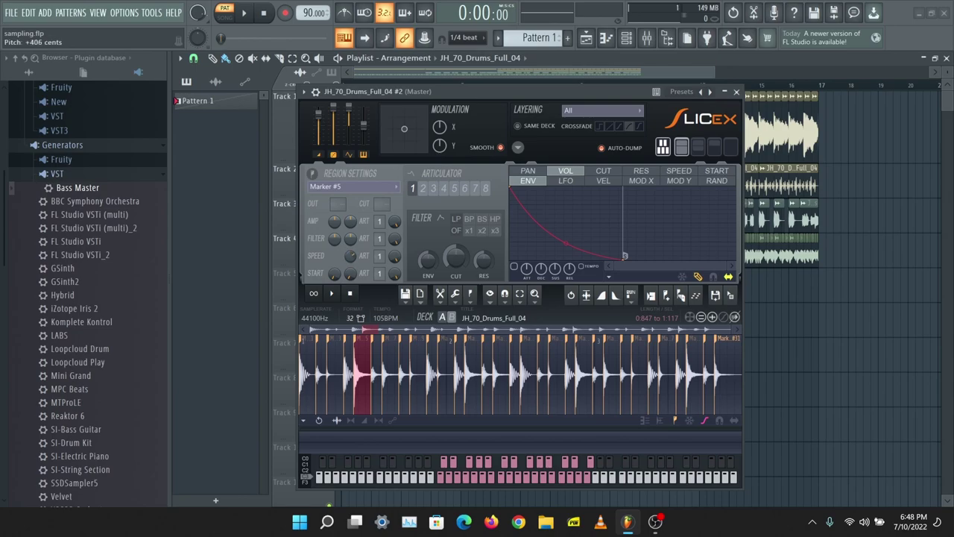
left_click(459, 480)
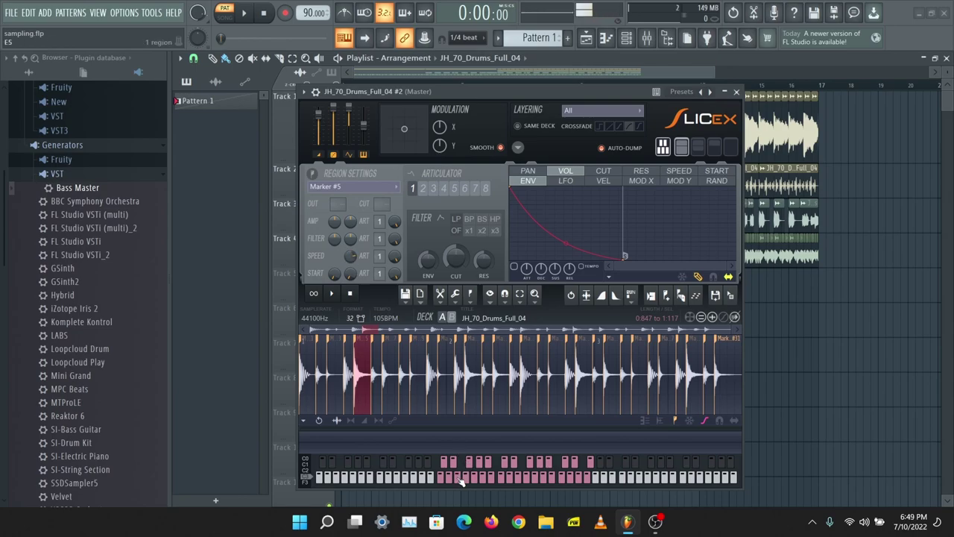
left_click(459, 479)
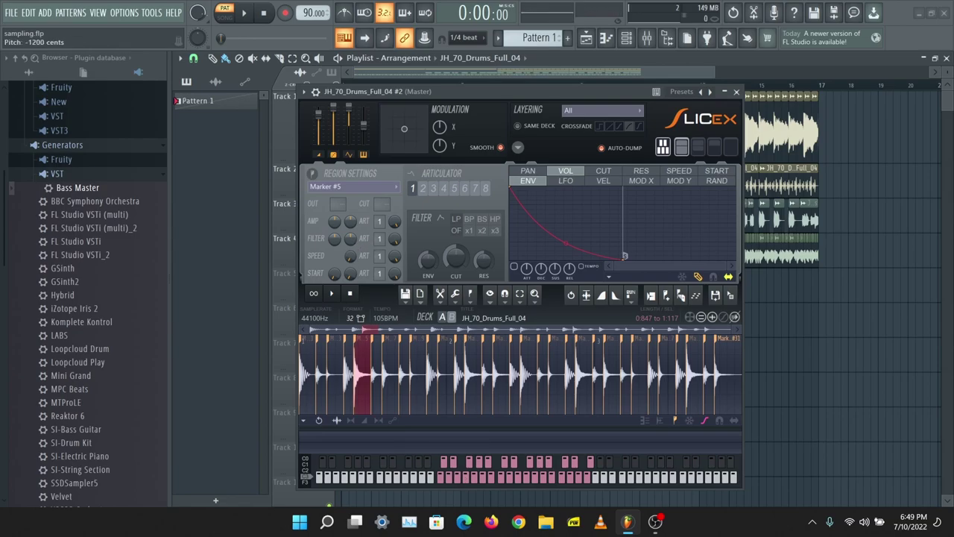
left_click(470, 481)
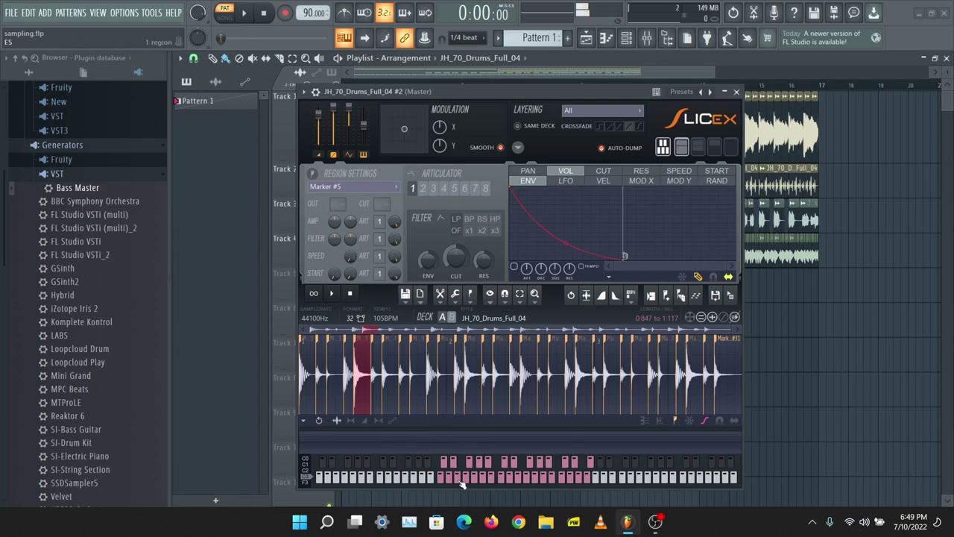
Step: Play back Pattern 1 and view its notes in the channel rack before returning to Slicex
left_click(245, 14)
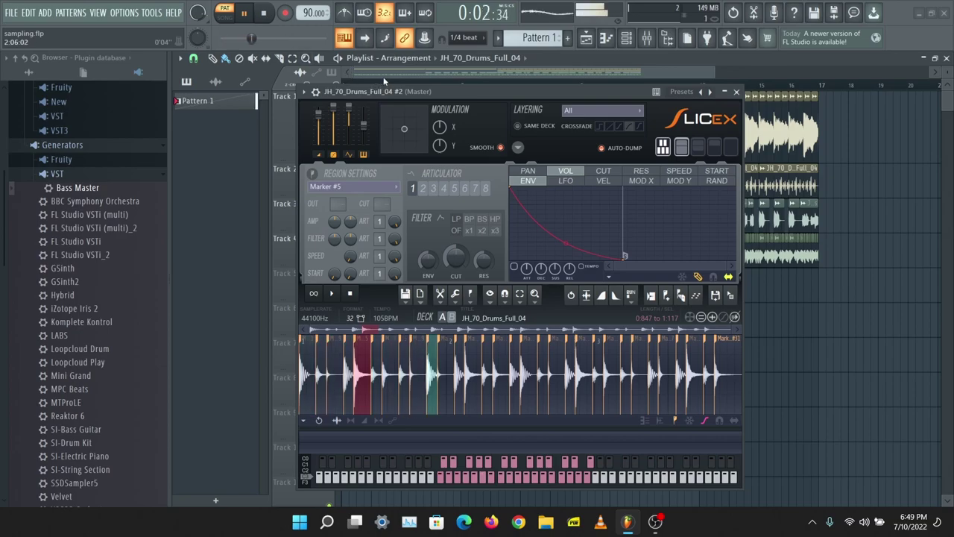
left_click(265, 13)
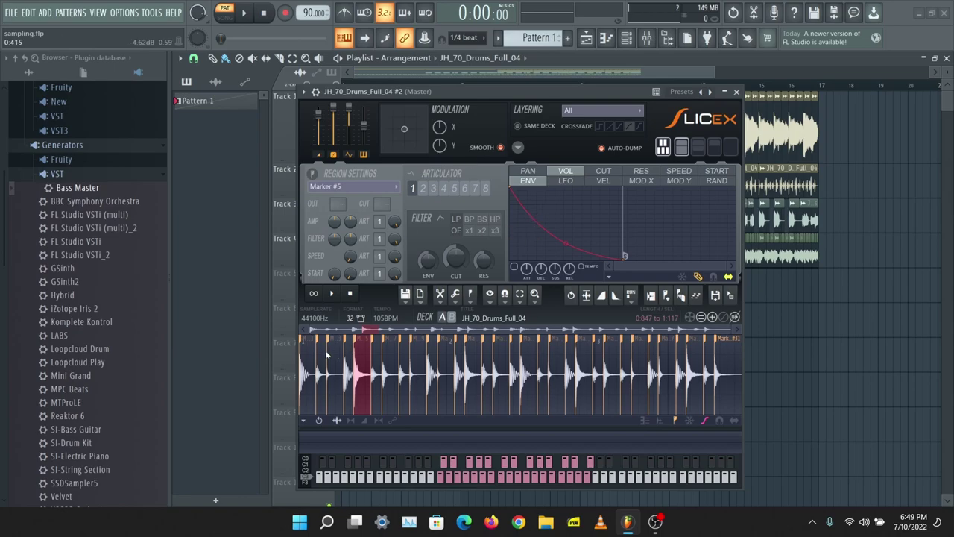
left_click(627, 37)
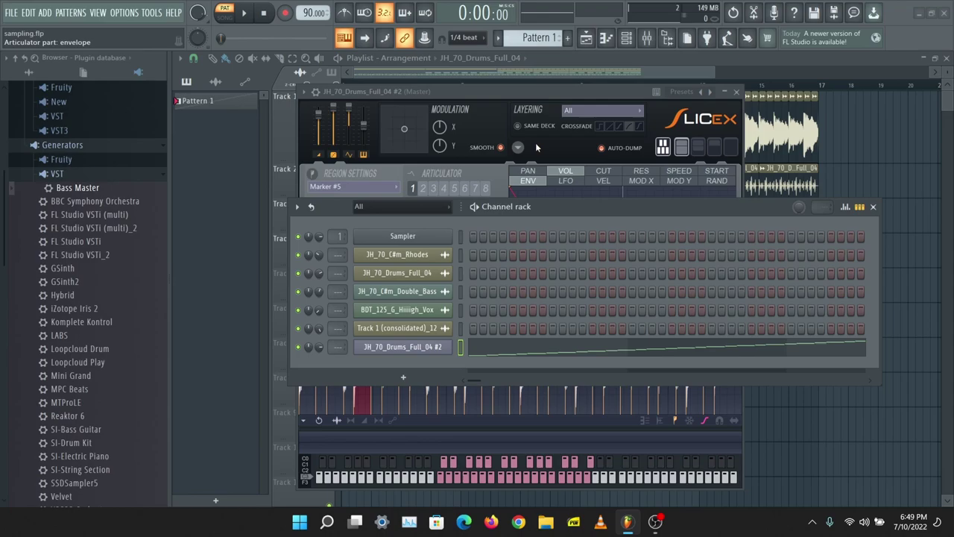
left_click(594, 91)
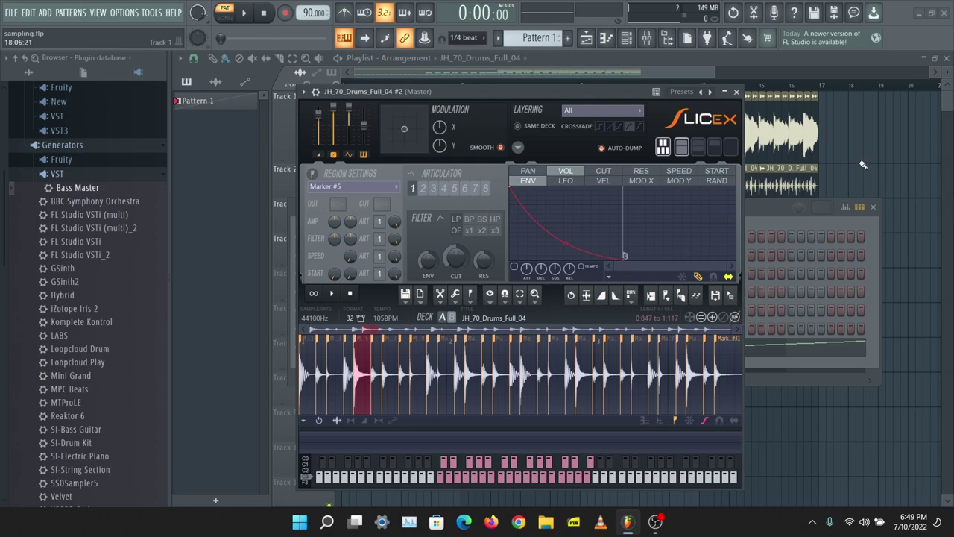
Step: Try placing the Marker #5 slice and the whole drum loop in the playlist as separate audio clips
mouse_move(732, 298)
left_mouse_down()
mouse_move(914, 138)
mouse_move(859, 153)
left_mouse_up()
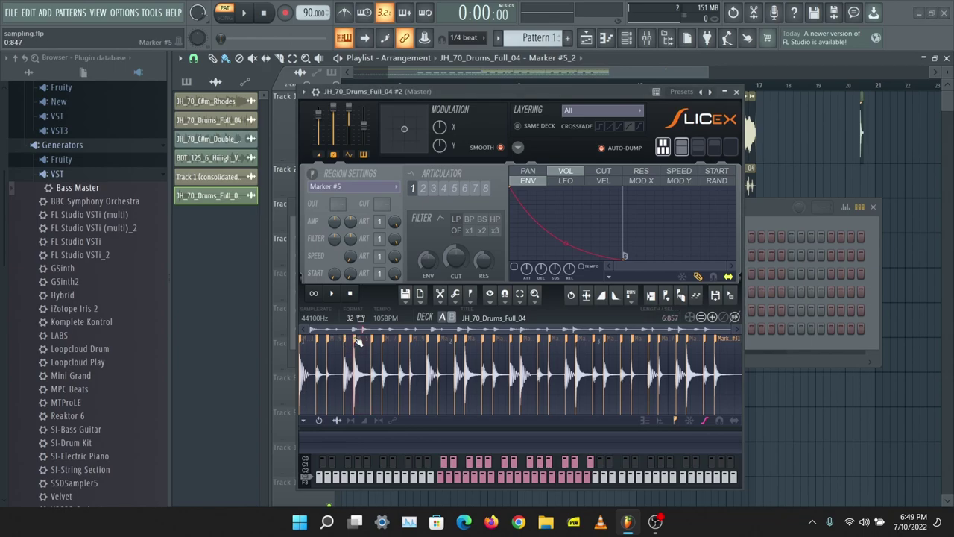
left_click_drag(358, 341, 916, 179)
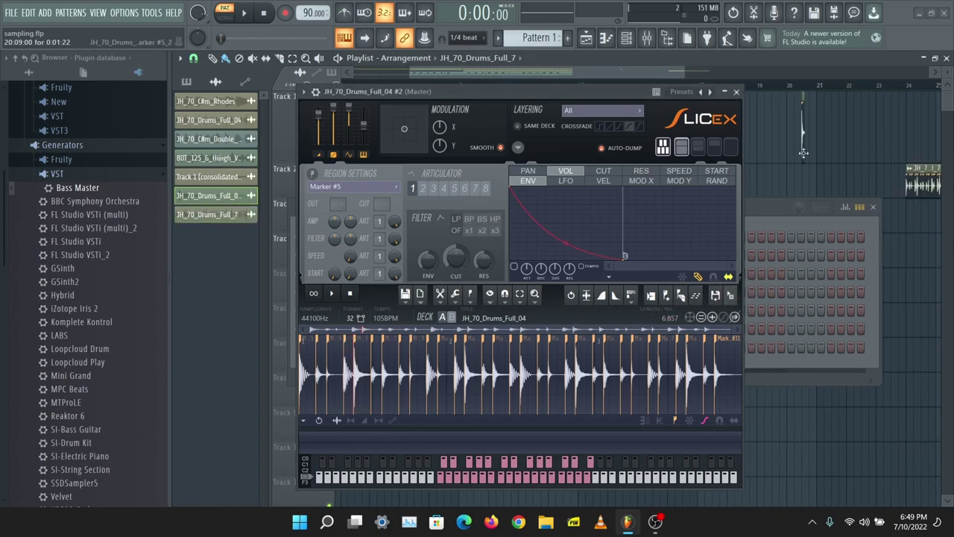
Step: Play the new drum loop clip from bar 24 in song mode and delete it from the playlist
left_click(908, 89)
key("l")
key("space")
key("space")
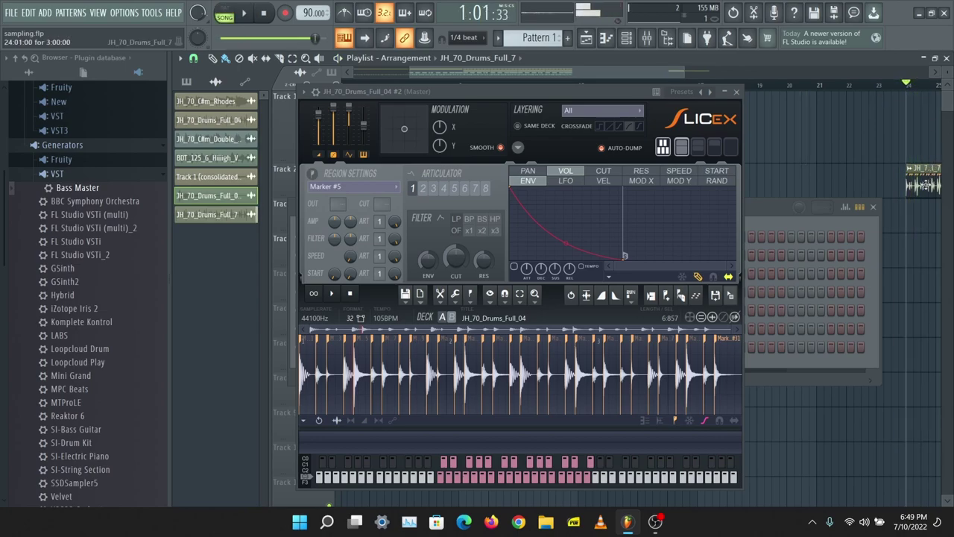
right_click(924, 184)
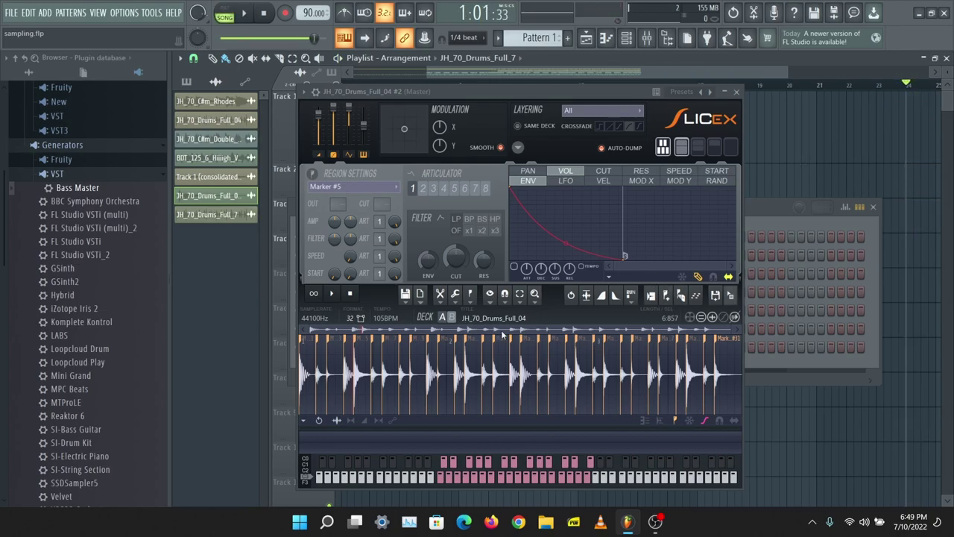
Step: Show all channels in the channel rack and return to the Slicex window
left_click(772, 215)
left_click(395, 207)
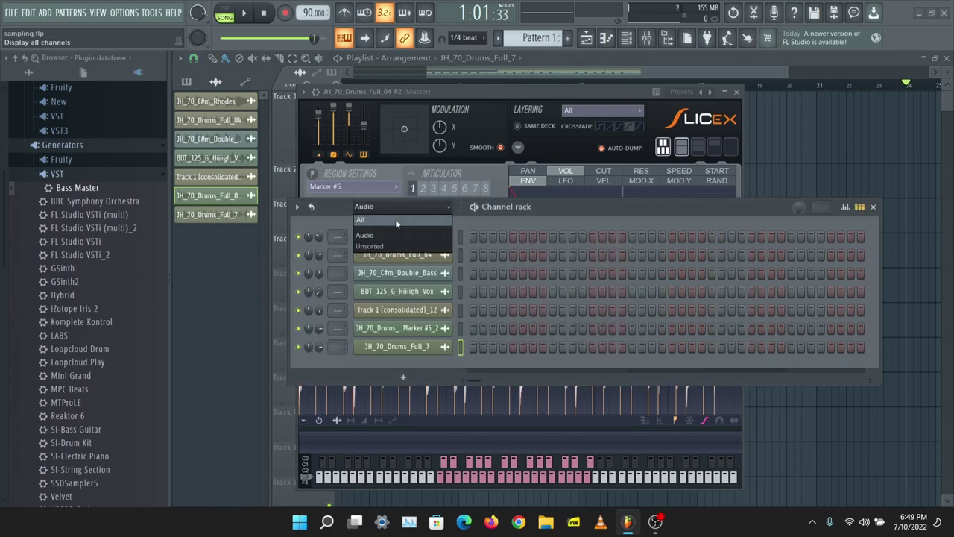
left_click(395, 219)
left_click(551, 431)
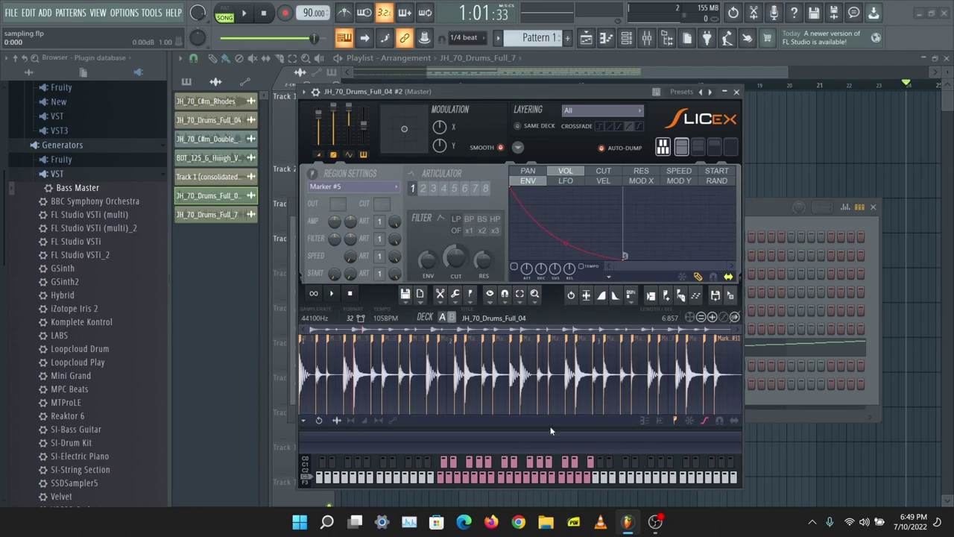
left_click(456, 297)
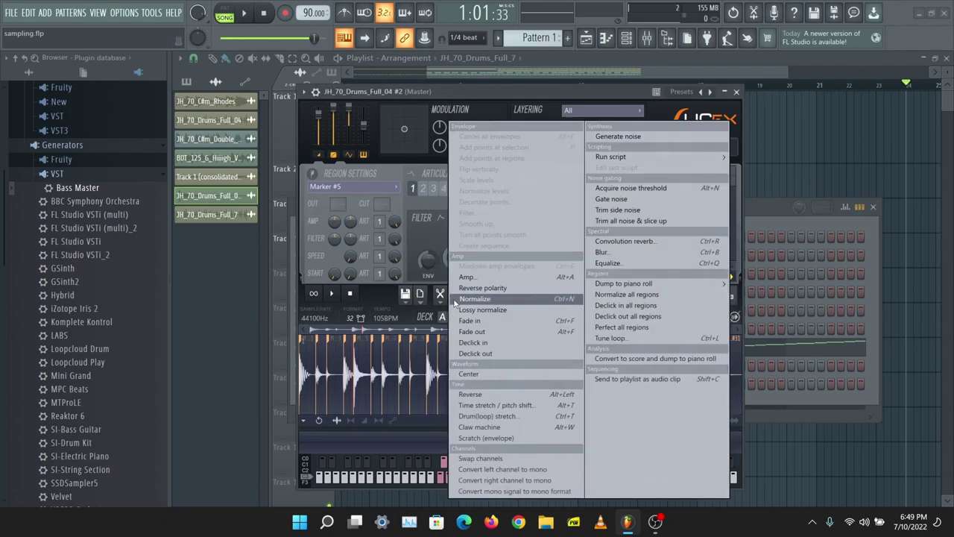
left_click(381, 299)
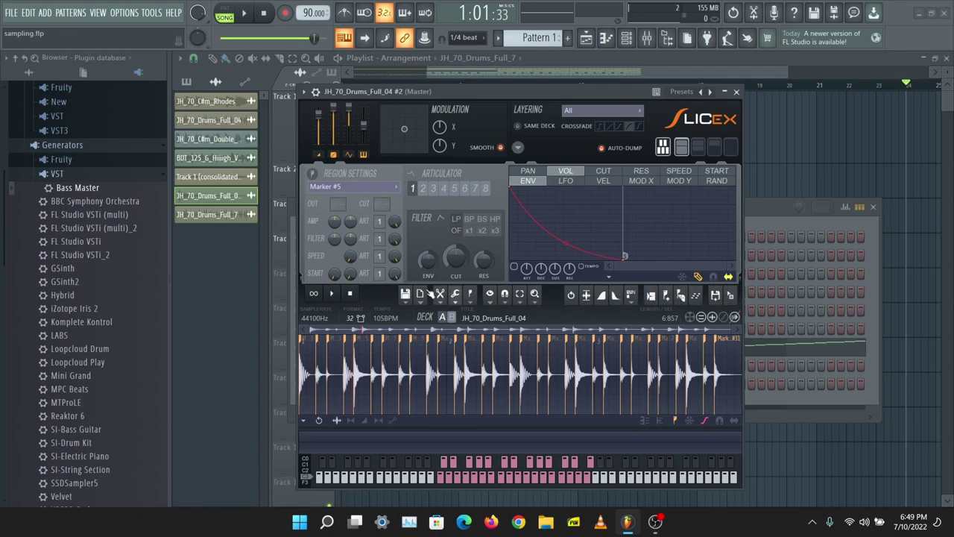
left_click(456, 297)
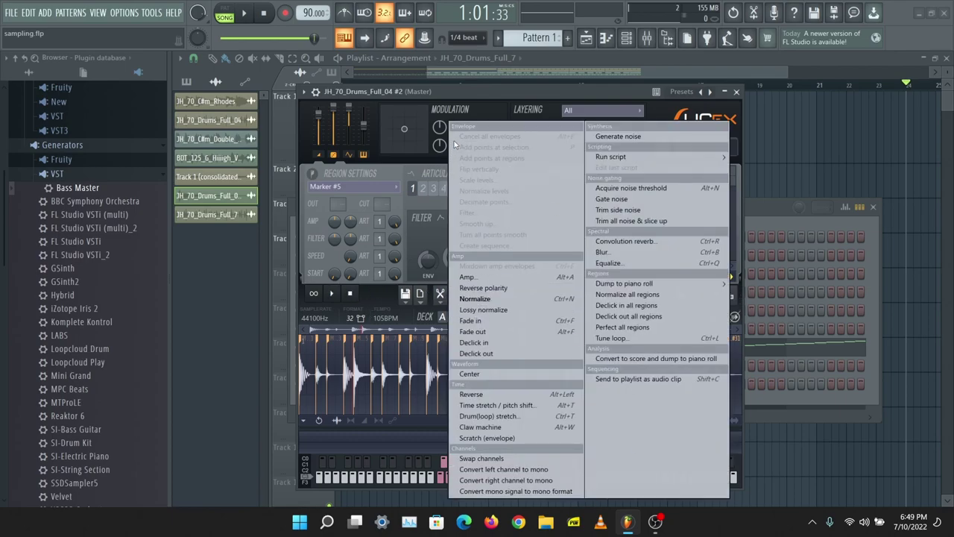
left_click(465, 92)
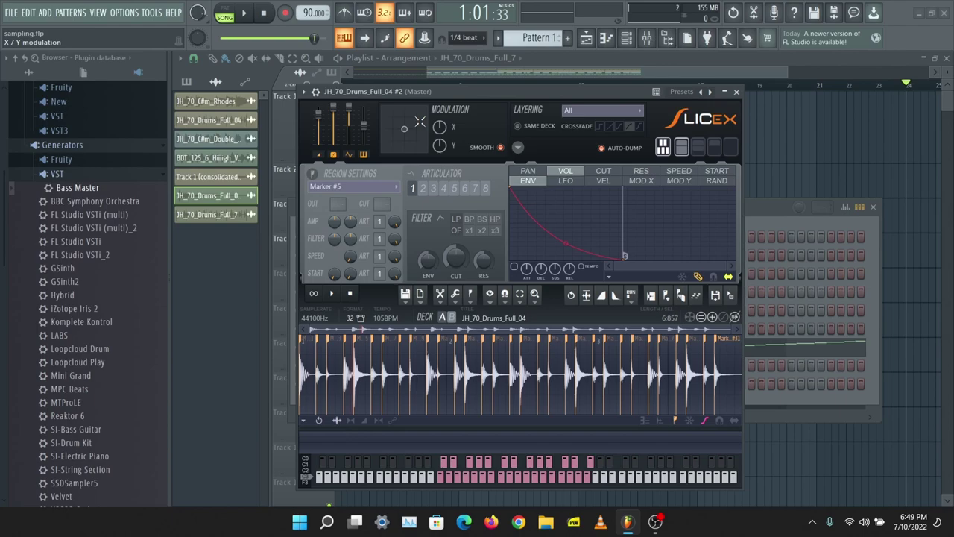
Step: Select Marker #10, enable articulator 2's volume envelope with its end shortened to about 0:087, and audition the slice on A5
left_click(431, 359)
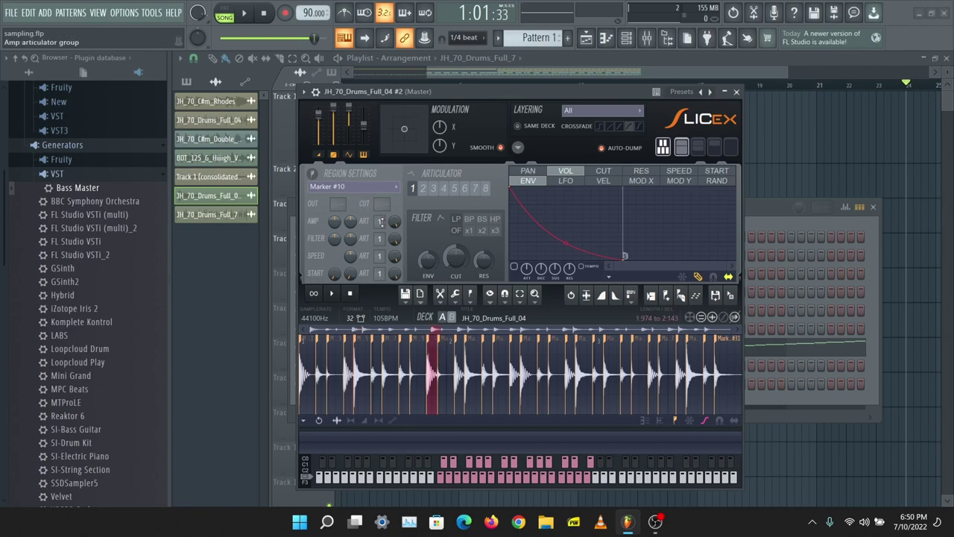
left_click(423, 189)
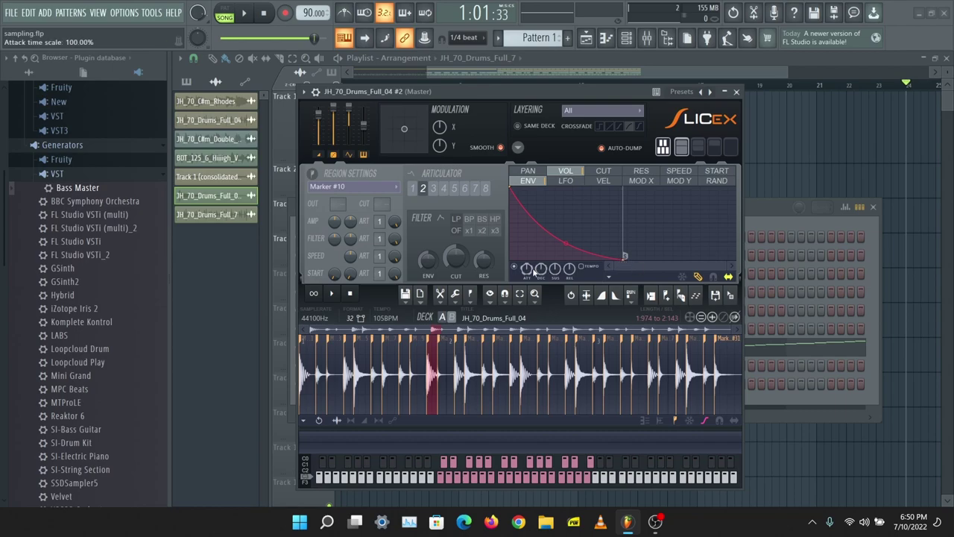
left_click_drag(625, 258, 532, 285)
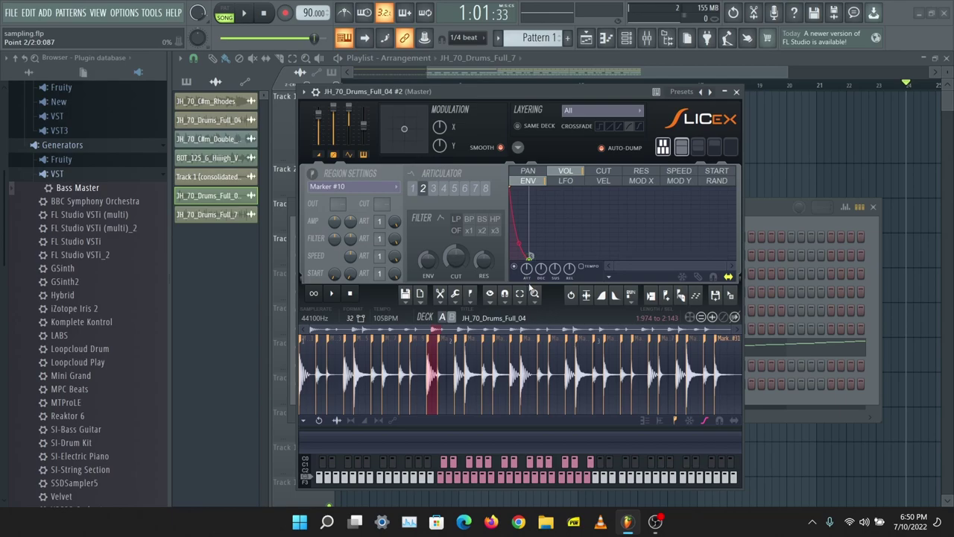
left_click(486, 484)
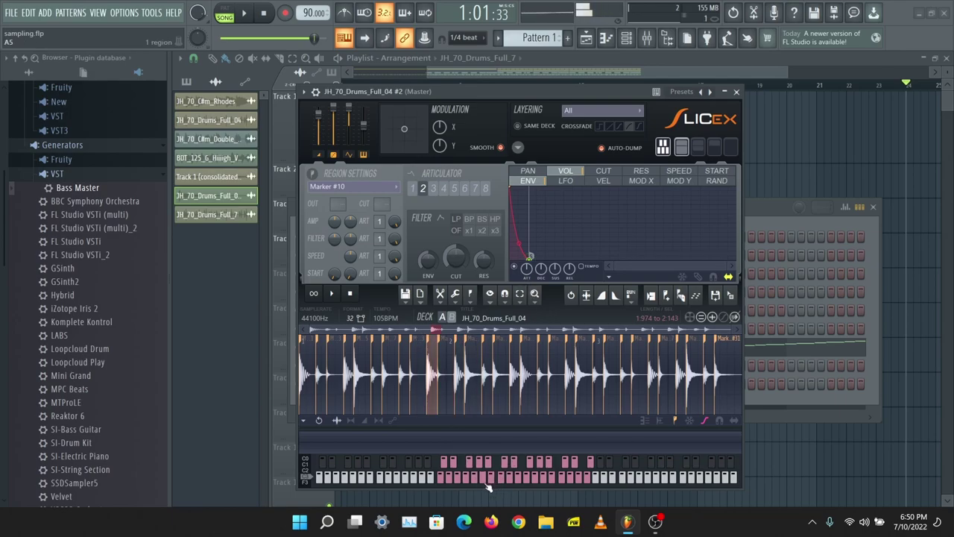
left_click(486, 484)
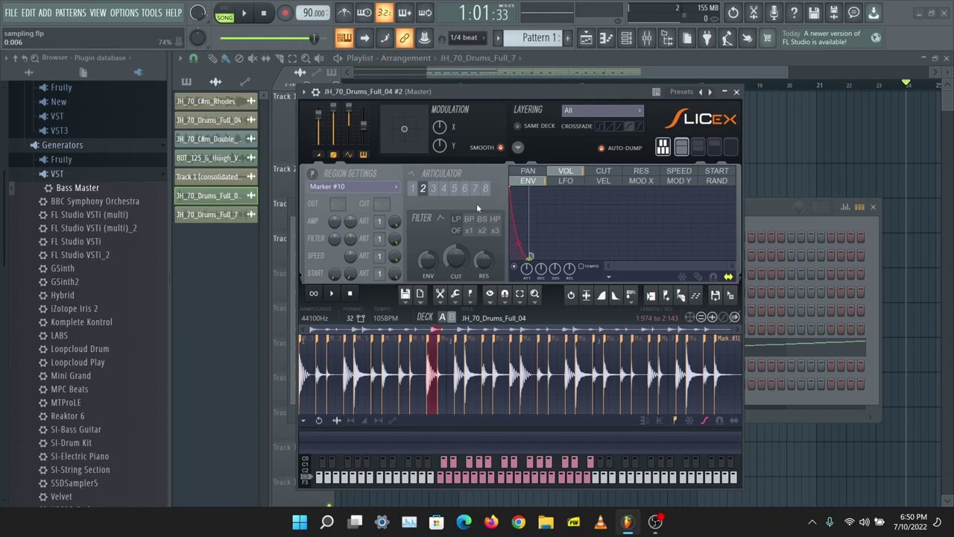
Step: Set Marker #10's amp articulator group to 2 and audition the slice on A5
left_click_drag(378, 220, 378, 214)
left_click(504, 481)
left_click(484, 481)
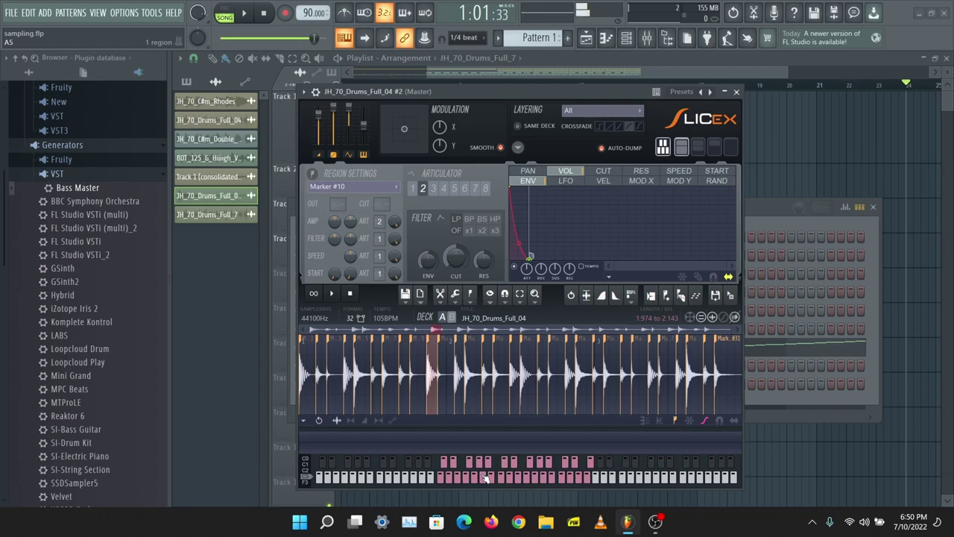
left_click(484, 478)
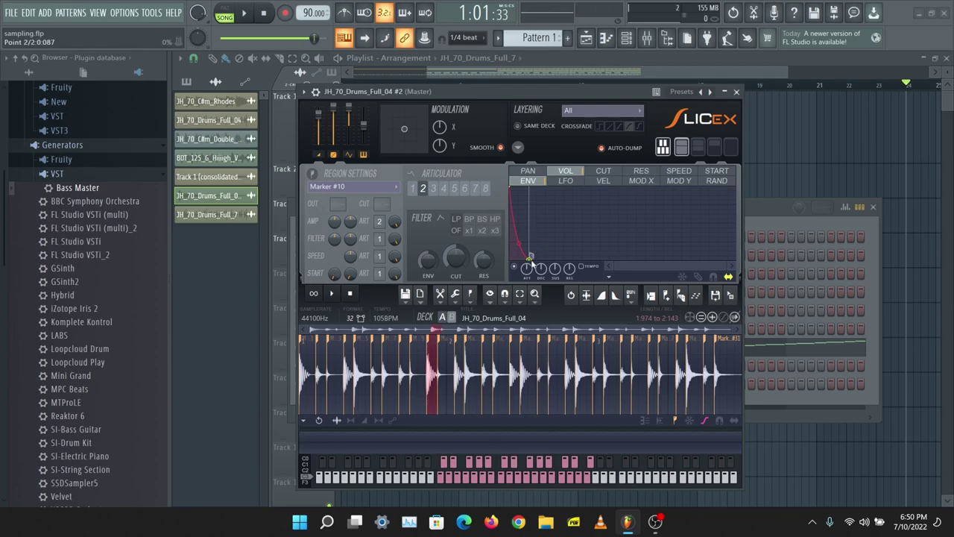
Step: Shorten articulator 2's volume envelope further and play back Pattern 1 in pattern mode
left_click_drag(530, 257, 517, 257)
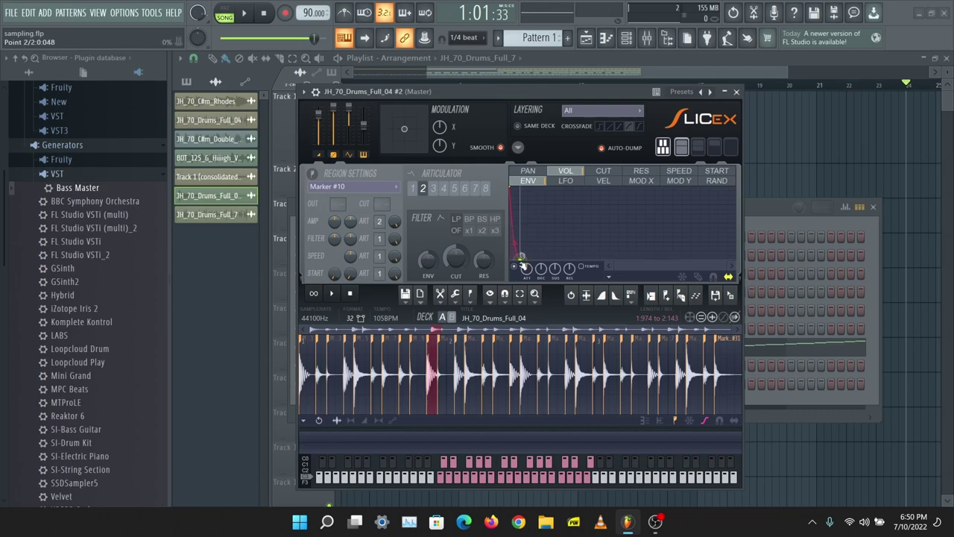
left_click(242, 13)
left_click(225, 9)
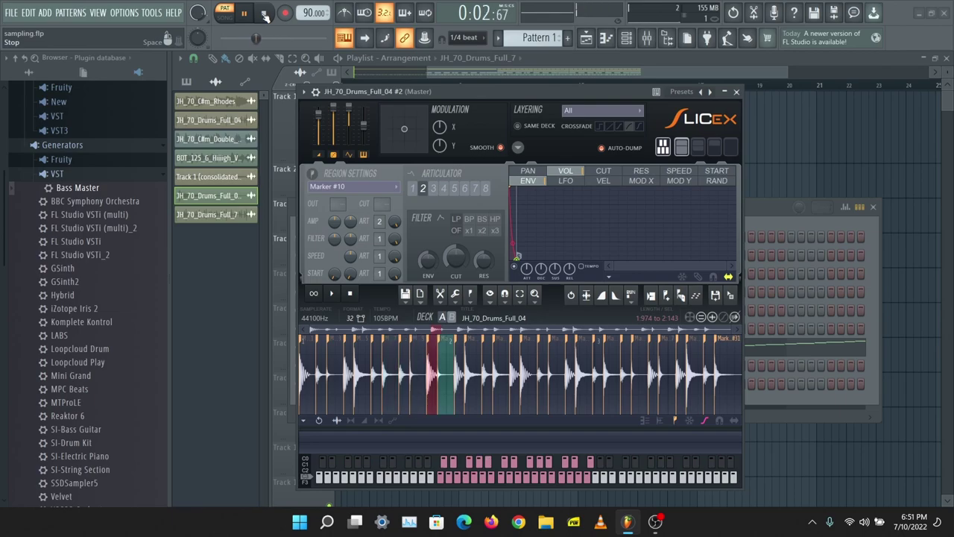
left_click(268, 14)
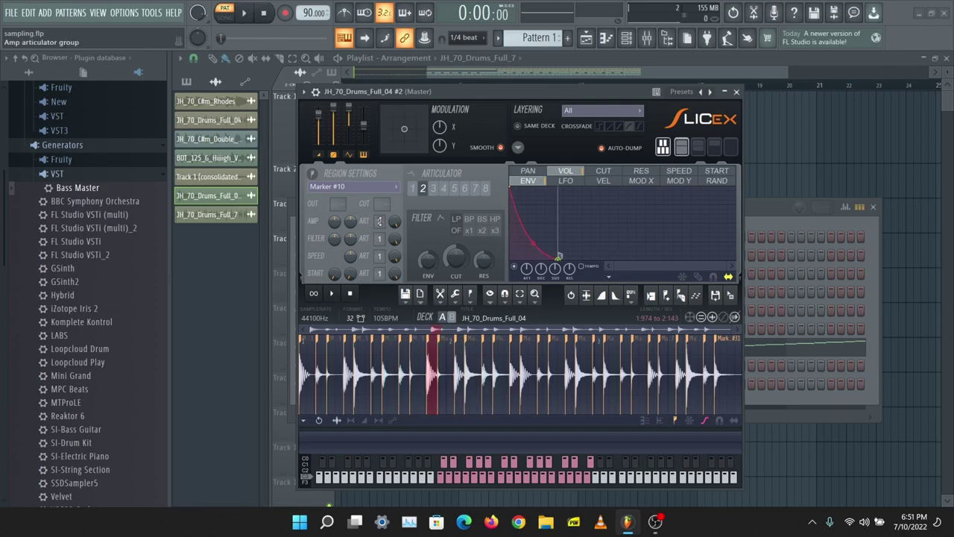
Step: Try amp articulator group 2 on Marker #1 and play back the pattern
left_click(441, 480)
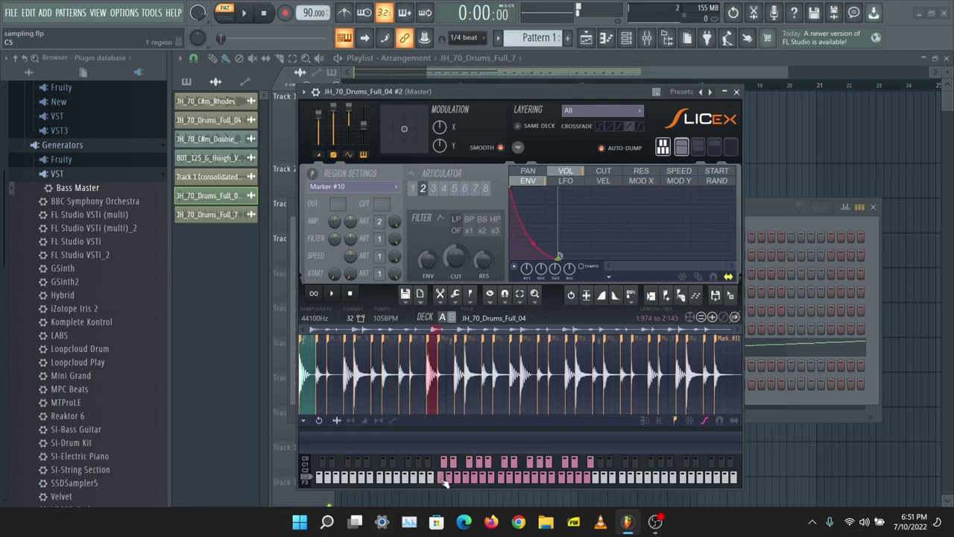
left_click(304, 343)
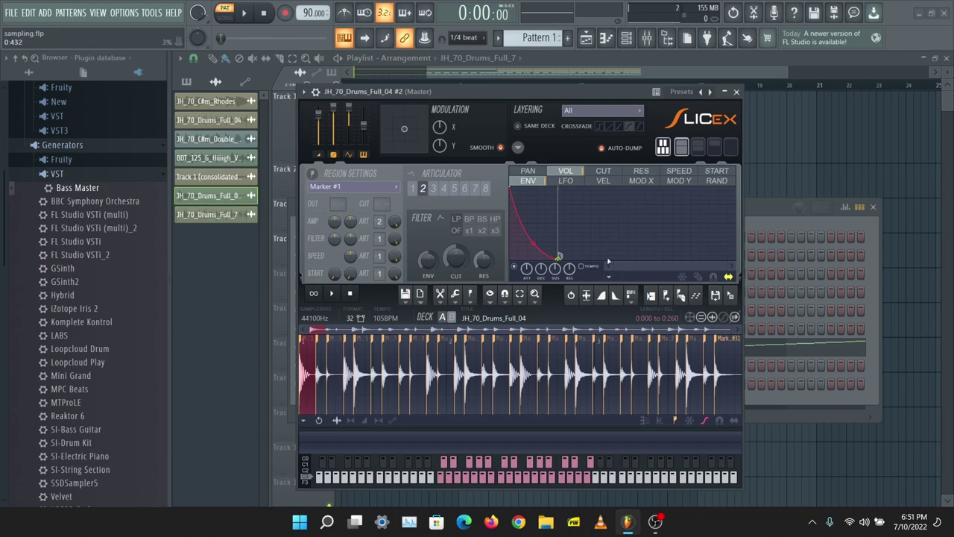
left_click(244, 13)
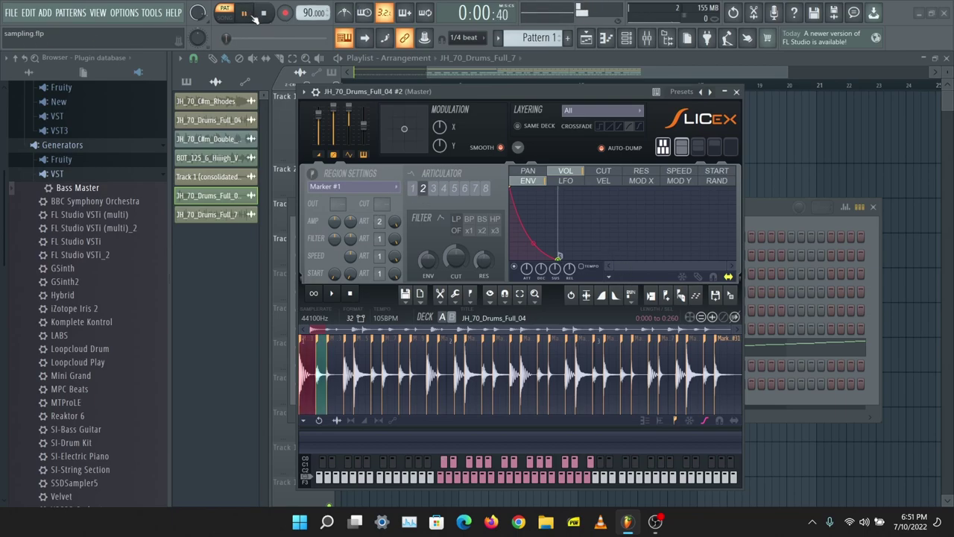
left_click(265, 15)
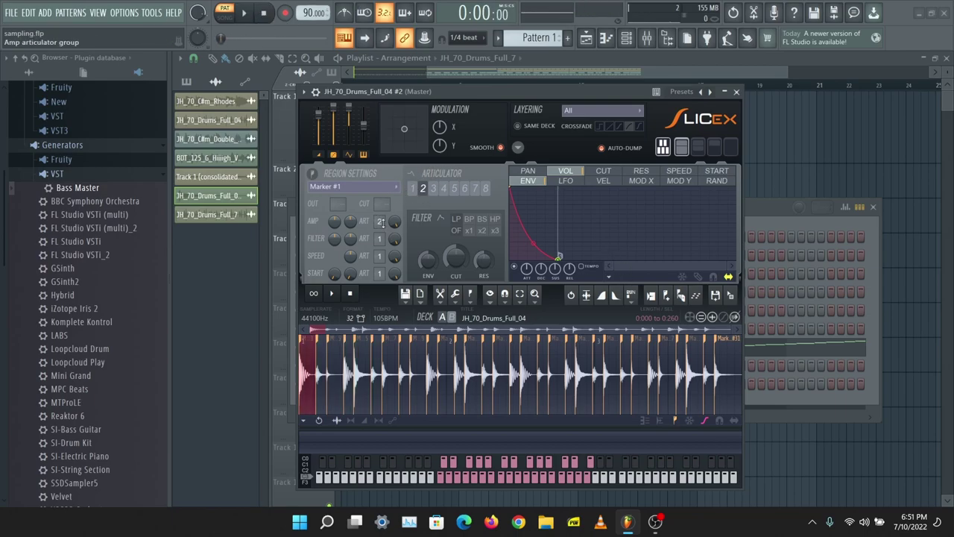
Step: Shorten articulator 2's volume envelope to a very quick decay and play back the pattern
left_click_drag(559, 258, 521, 269)
left_click(243, 13)
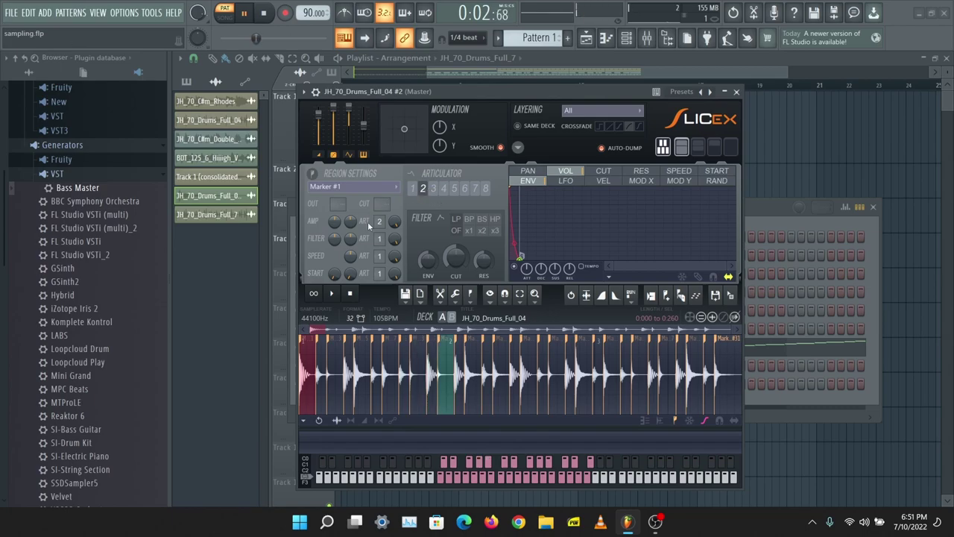
left_click(264, 13)
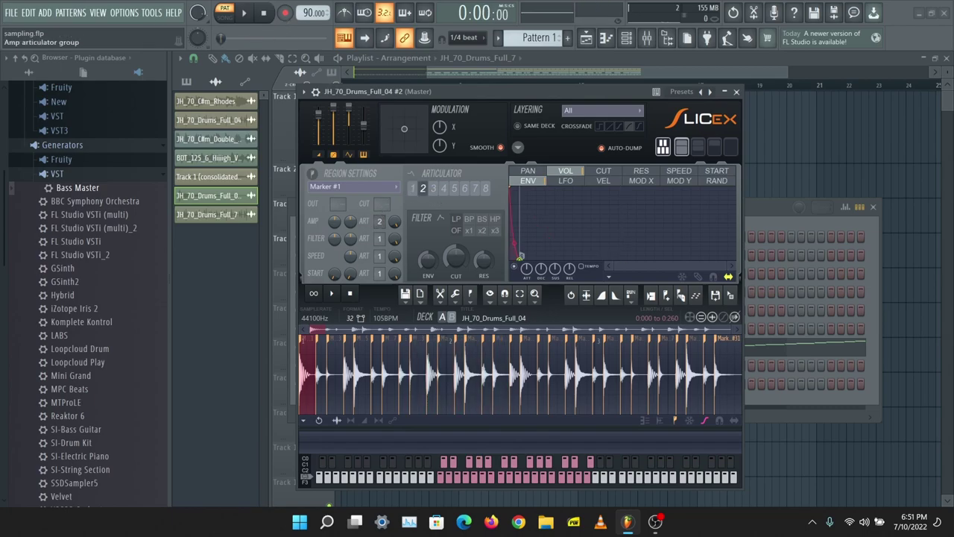
Step: Return Marker #1's amp articulator group to 1 and play back the pattern
scroll(380, 222, "down", 1)
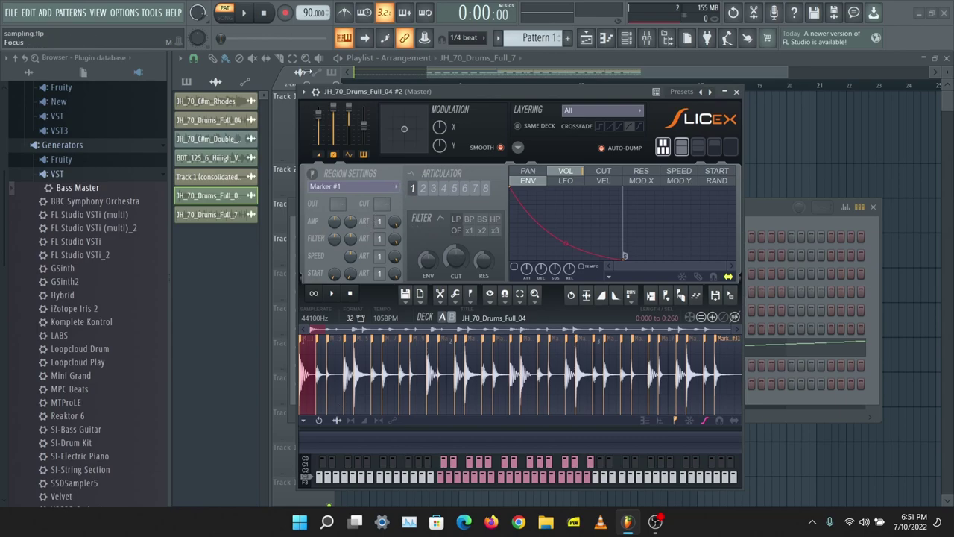
left_click(244, 13)
left_click(265, 15)
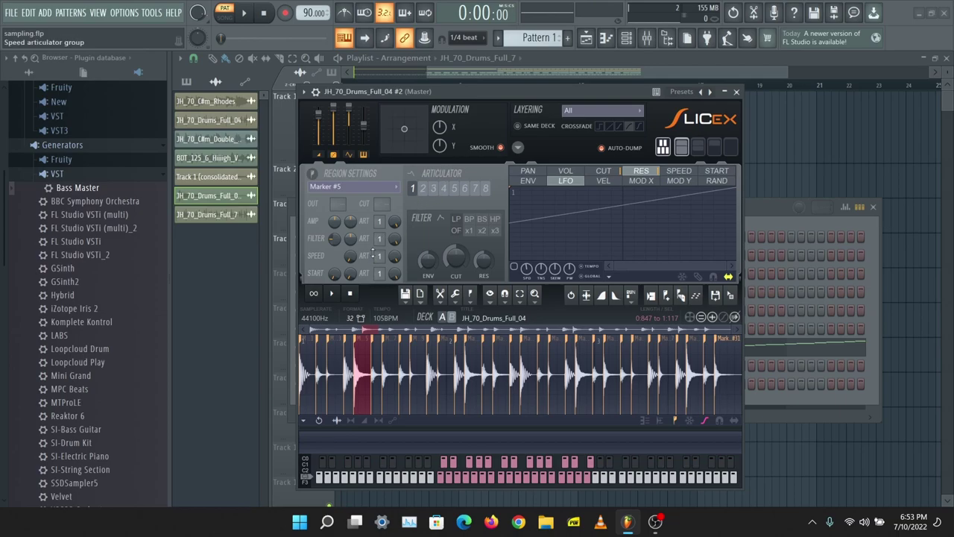
Step: Set Marker #5's speed articulator group to 4 and enable a speed LFO with a steep up-and-down curve of added points
scroll(380, 257, "up", 4)
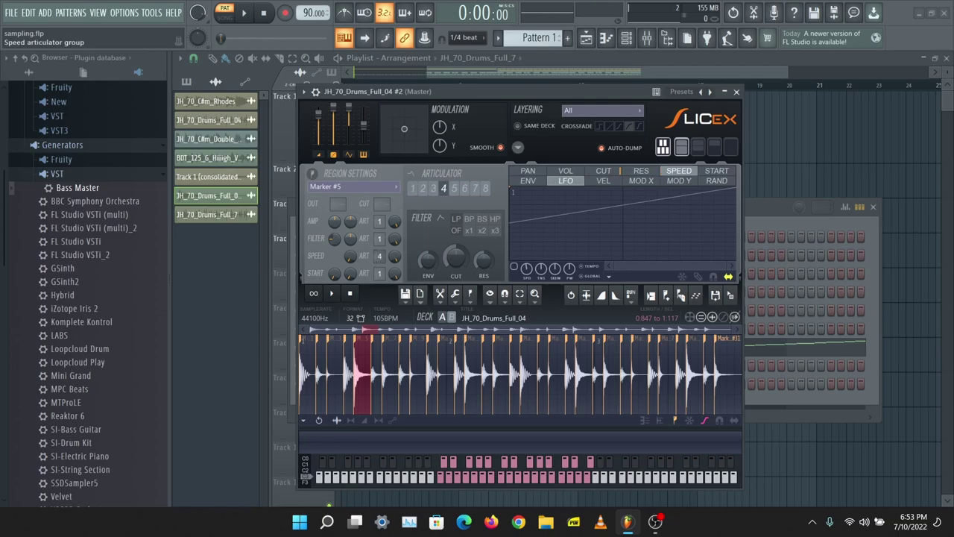
scroll(381, 257, "down", 1)
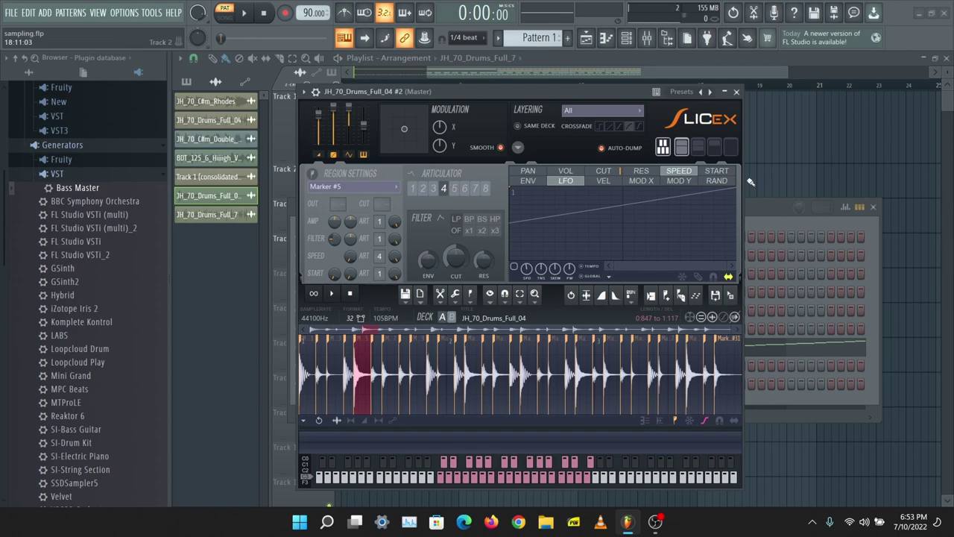
right_click(547, 239)
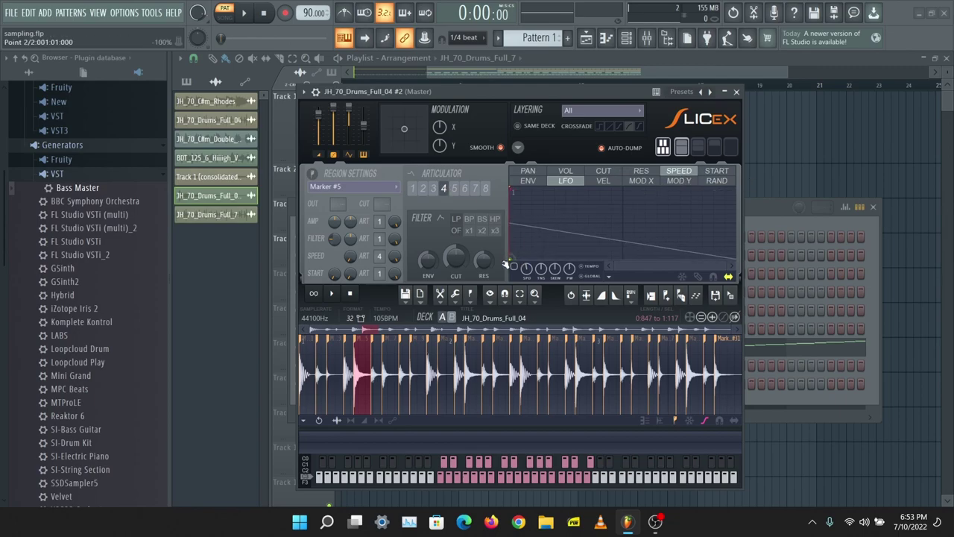
right_click(524, 216)
right_click(529, 248)
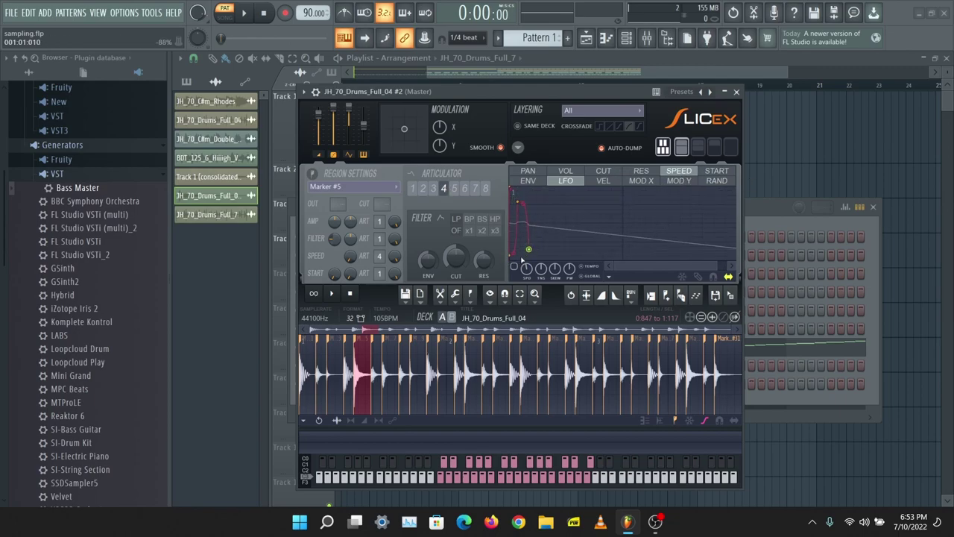
left_click(513, 266)
right_click(535, 198)
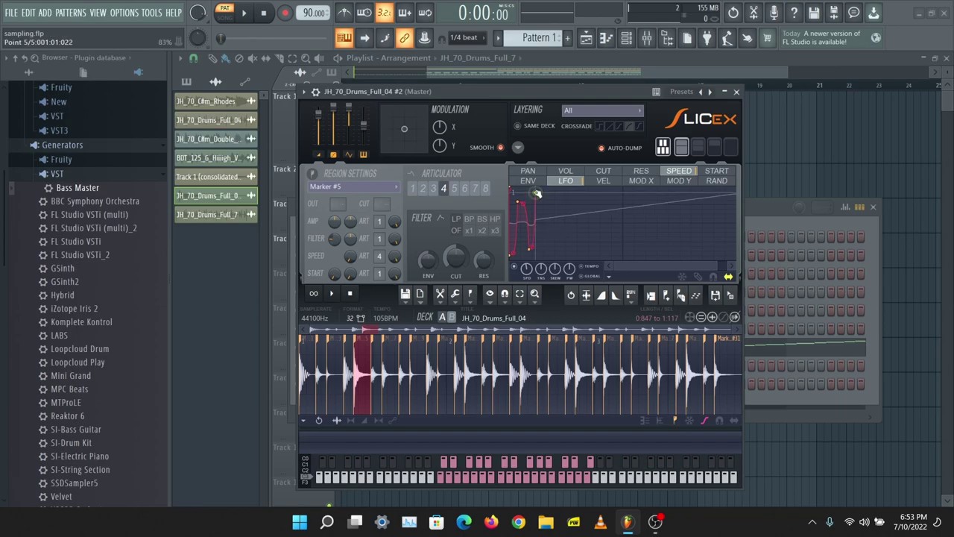
Step: Audition Marker #5 on key E5 with its speed LFO active
left_click(459, 480)
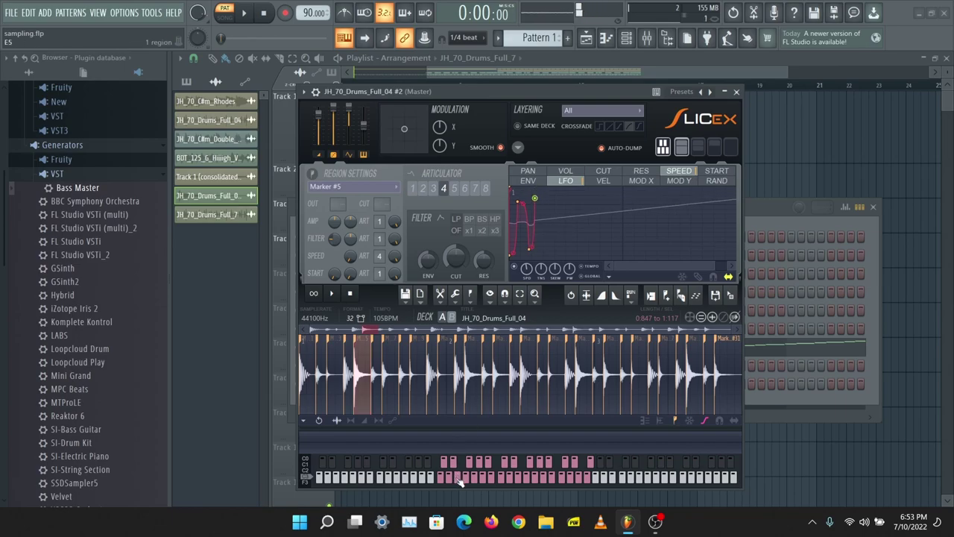
left_click(459, 479)
left_click(458, 479)
Step: Enable articulator 4's volume envelope, lengthen its decay, and audition Marker #5 on E5
left_click(566, 170)
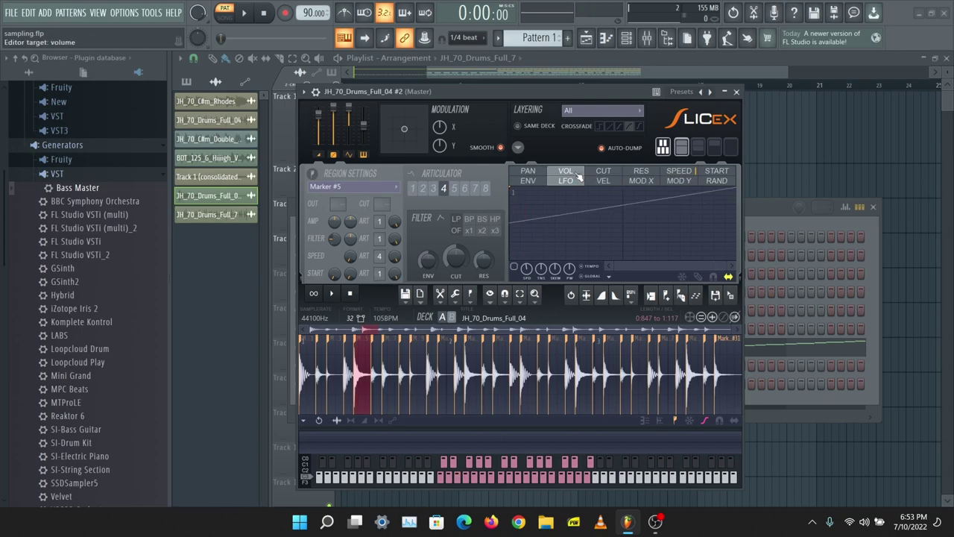
left_click(530, 182)
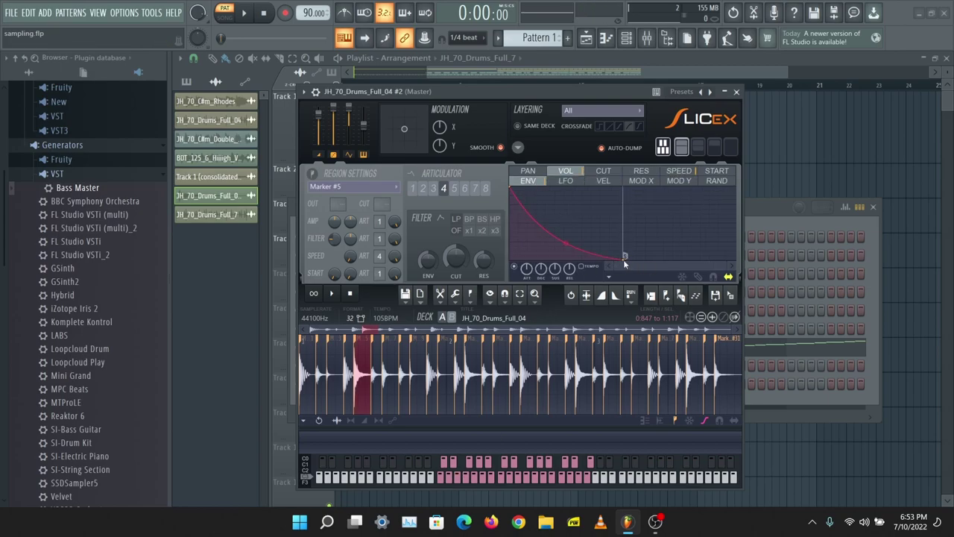
left_click_drag(623, 259, 687, 258)
left_click(461, 482)
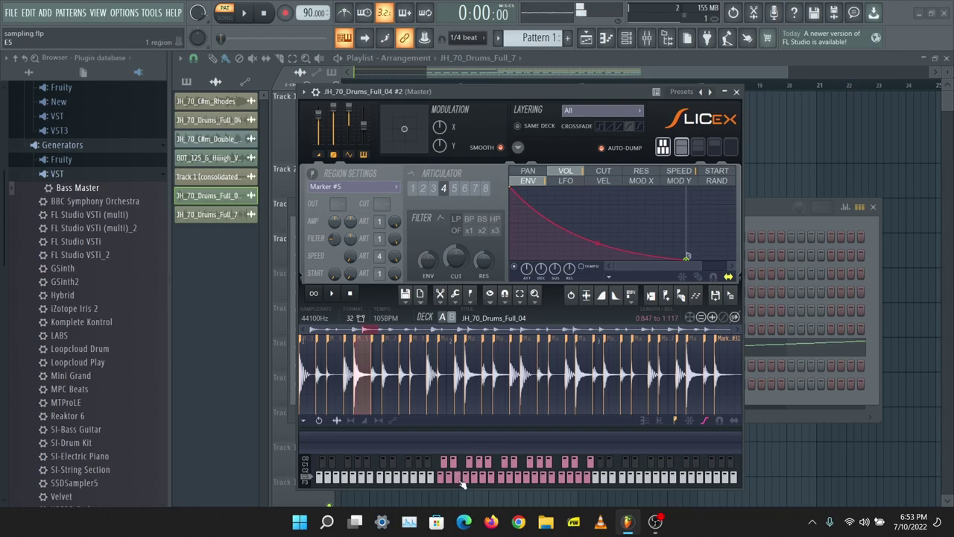
Step: Audition the pattern and reshape Marker #5's speed LFO in articulator 4 into a wider up-and-down curve with an added end point
left_click(247, 13)
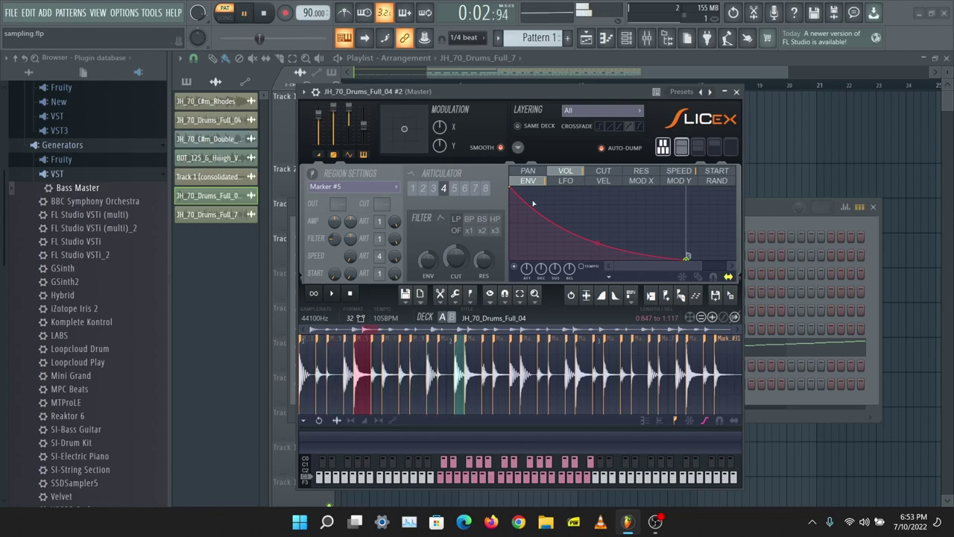
left_click(263, 14)
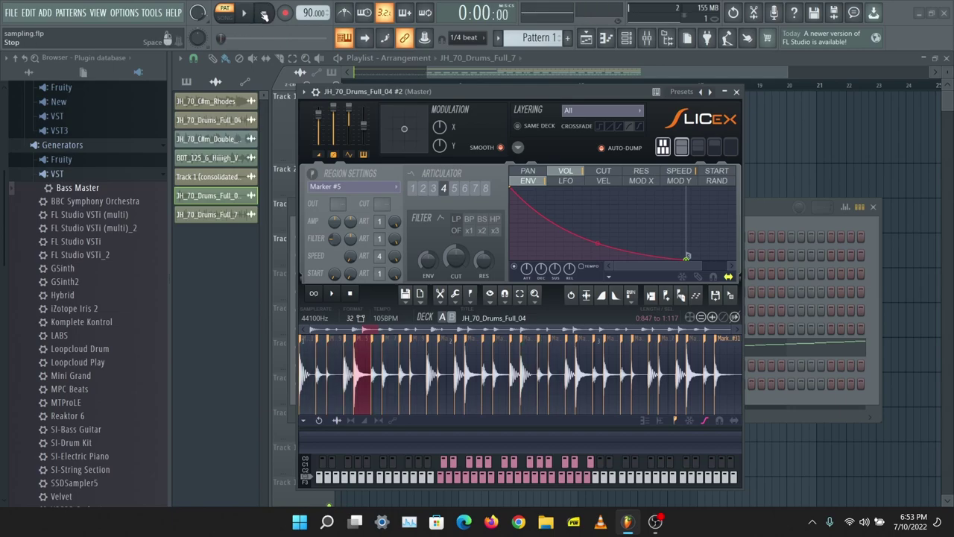
left_click(678, 171)
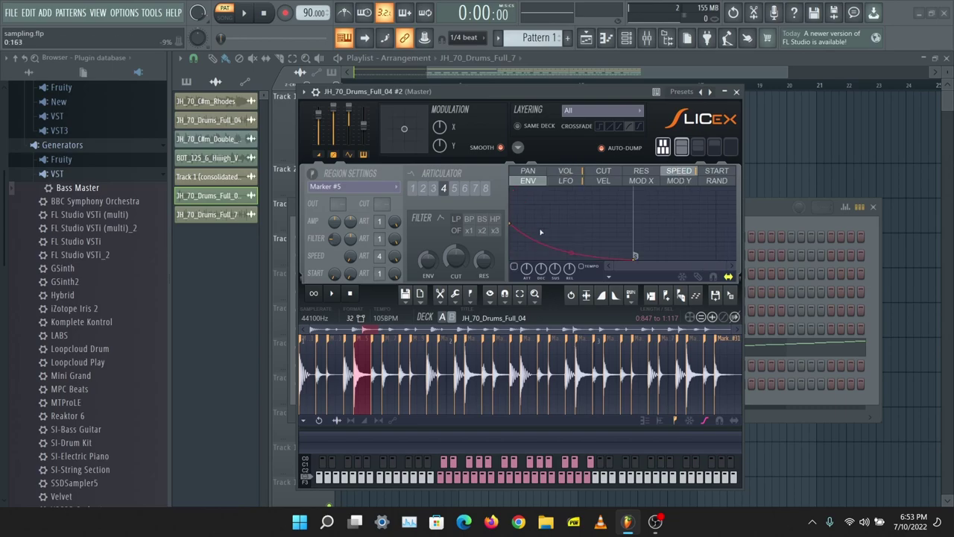
left_click(566, 180)
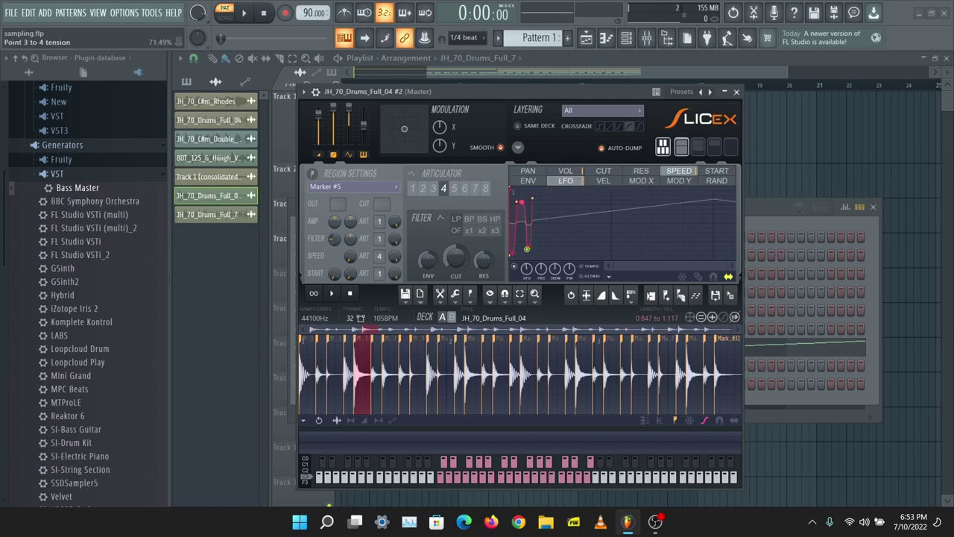
scroll(551, 241, "up", 2)
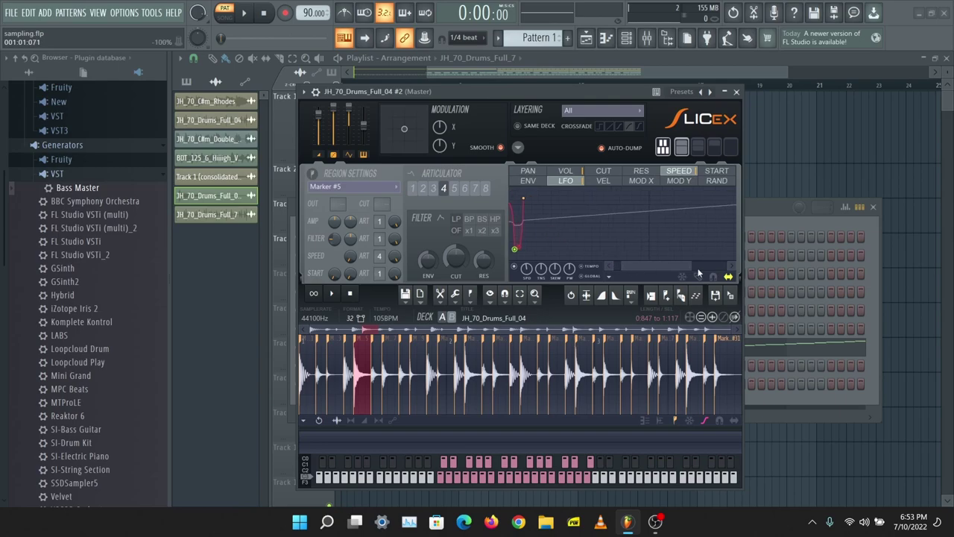
left_click_drag(692, 269, 633, 269)
left_click_drag(544, 250, 521, 253)
right_click(530, 207)
right_click(546, 236)
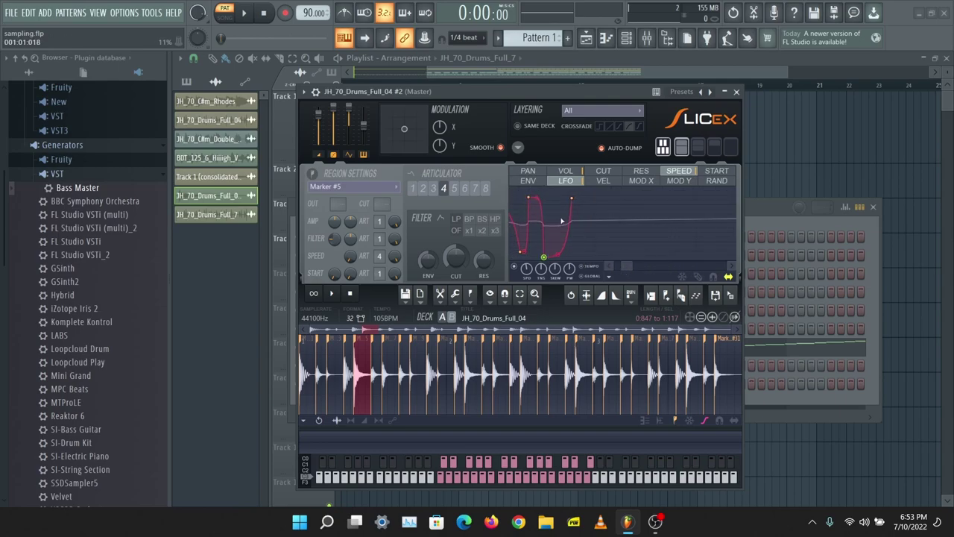
right_click(565, 212)
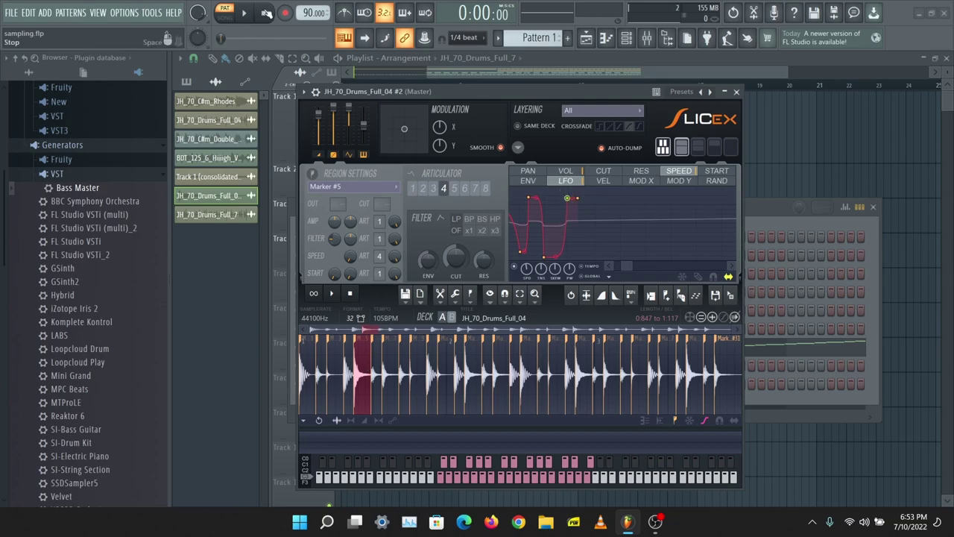
Step: Play back the pattern twice to hear Marker #5 with the reshaped speed LFO
left_click(242, 15)
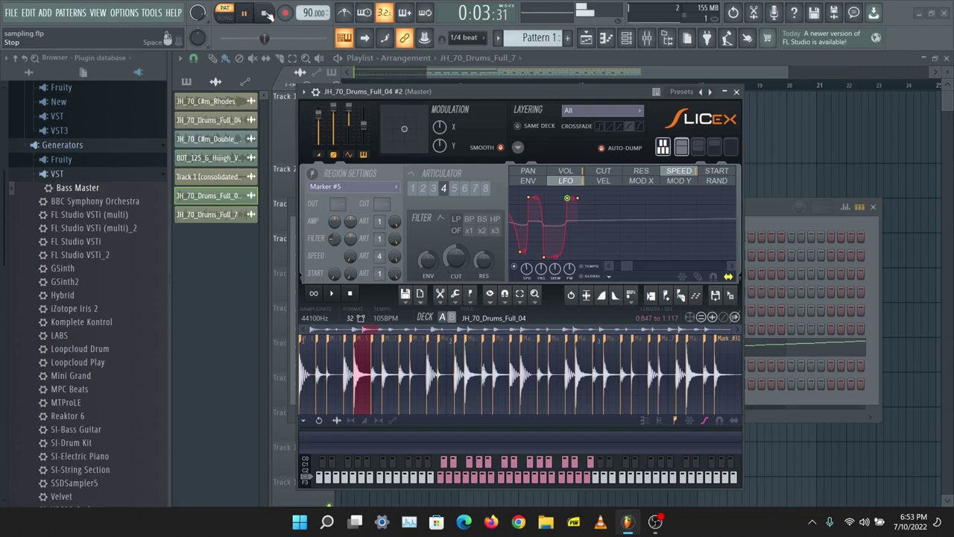
left_click(266, 14)
left_click(242, 13)
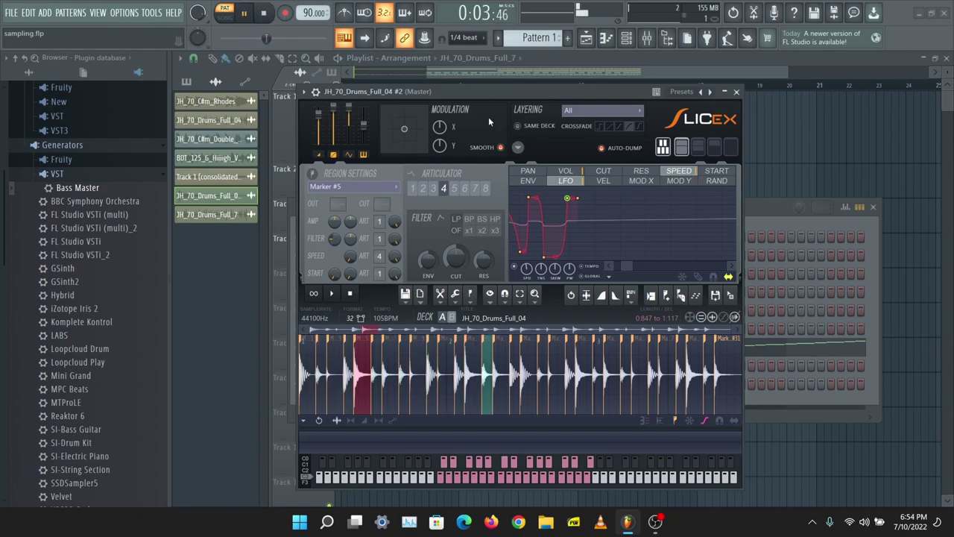
key("space")
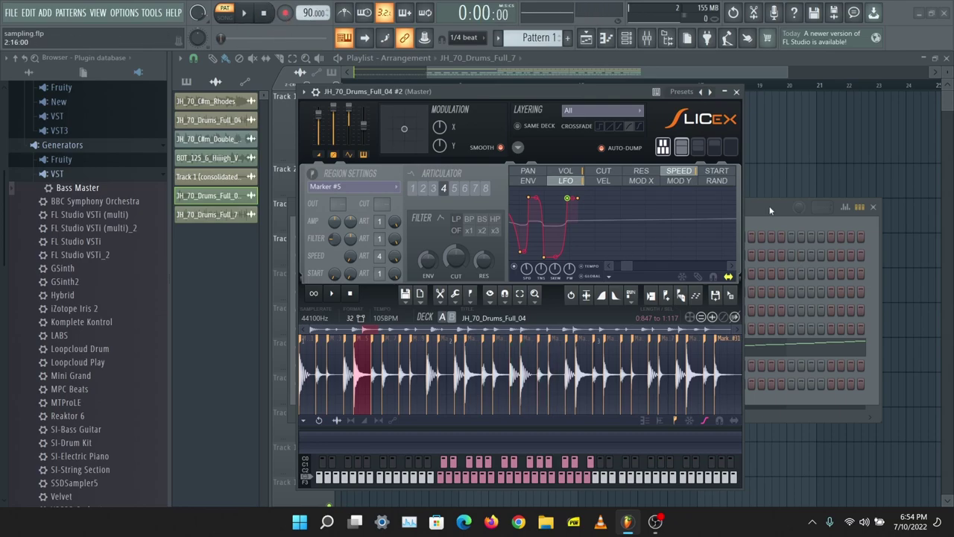
Step: Open the piano roll of JH_70_Drums_Full_04 #2 and delete all dumped slice notes except the short Marker #6 note
left_click(771, 211)
left_click(514, 352)
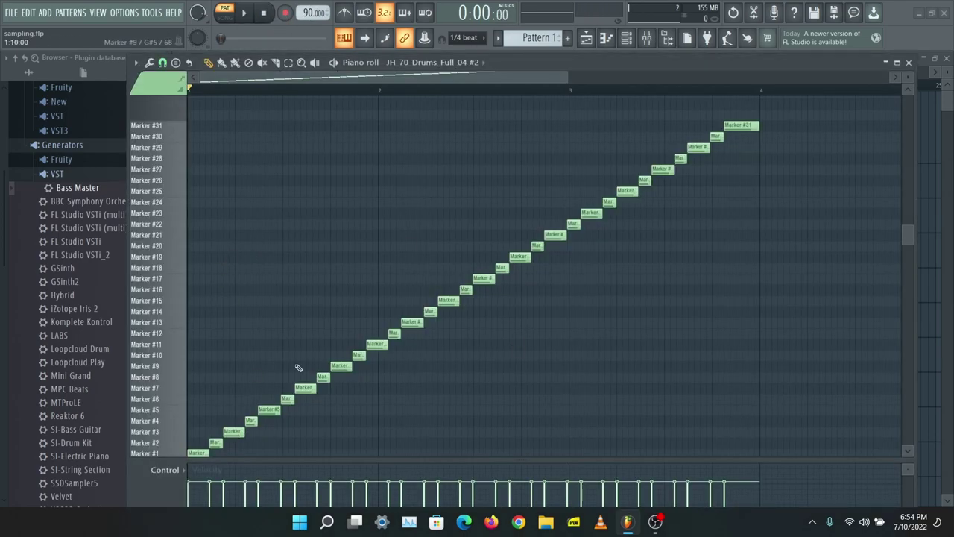
scroll(298, 368, "down", 1)
right_click(200, 420)
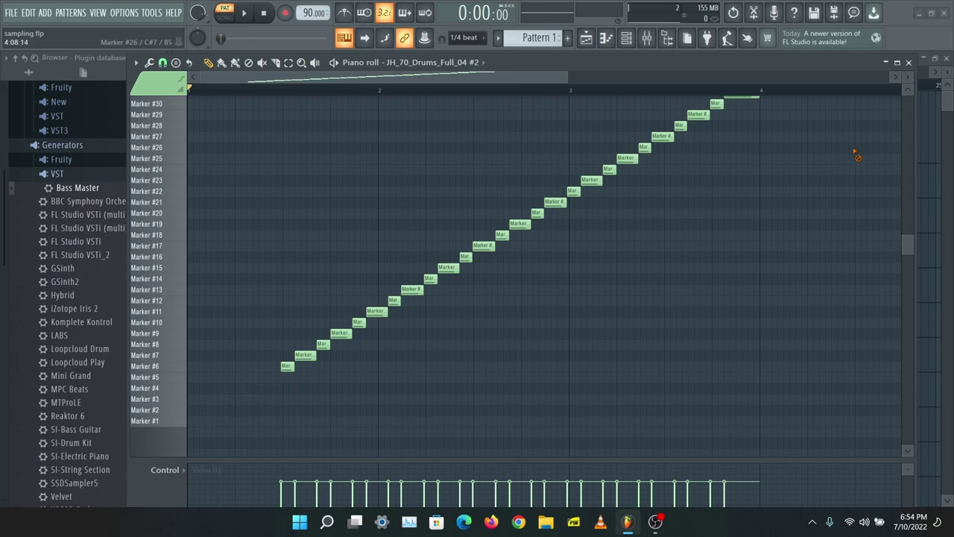
right_click(756, 101)
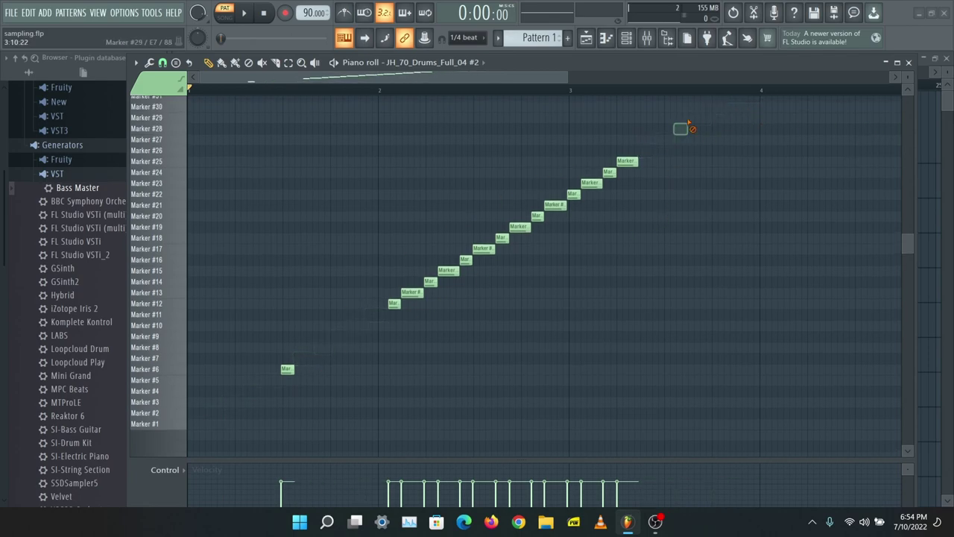
right_click(628, 161)
right_click(520, 227)
right_click(609, 172)
right_click(501, 237)
right_click(447, 270)
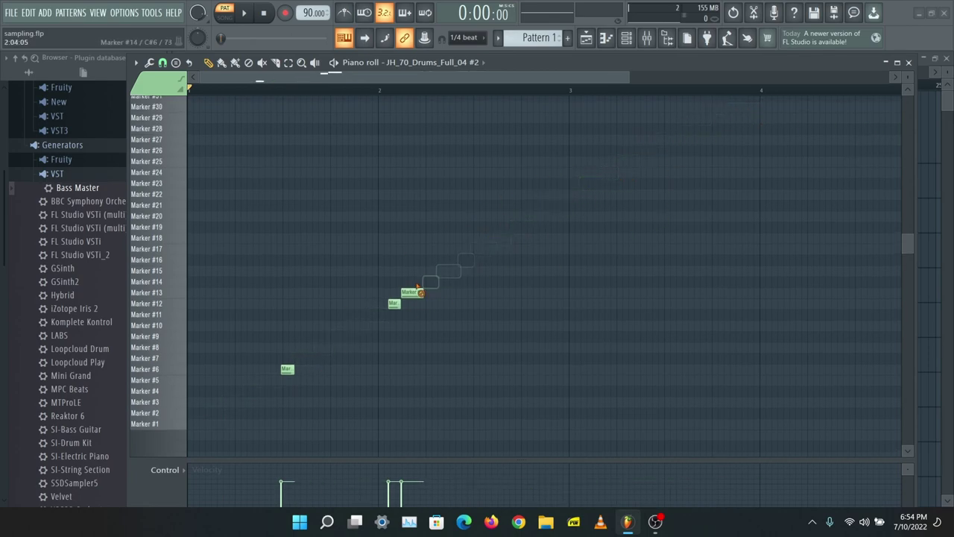
right_click(412, 291)
right_click(394, 303)
Step: Build a sequence of short notes alternating between Marker #1 and Marker #5 at the start of bar 1, with the pattern playing
mouse_move(286, 371)
left_mouse_down()
mouse_move(92, 477)
mouse_move(159, 375)
mouse_move(151, 385)
left_mouse_up()
mouse_move(227, 340)
left_mouse_down()
mouse_move(225, 326)
mouse_move(209, 349)
mouse_move(197, 337)
left_mouse_up()
left_click(252, 17)
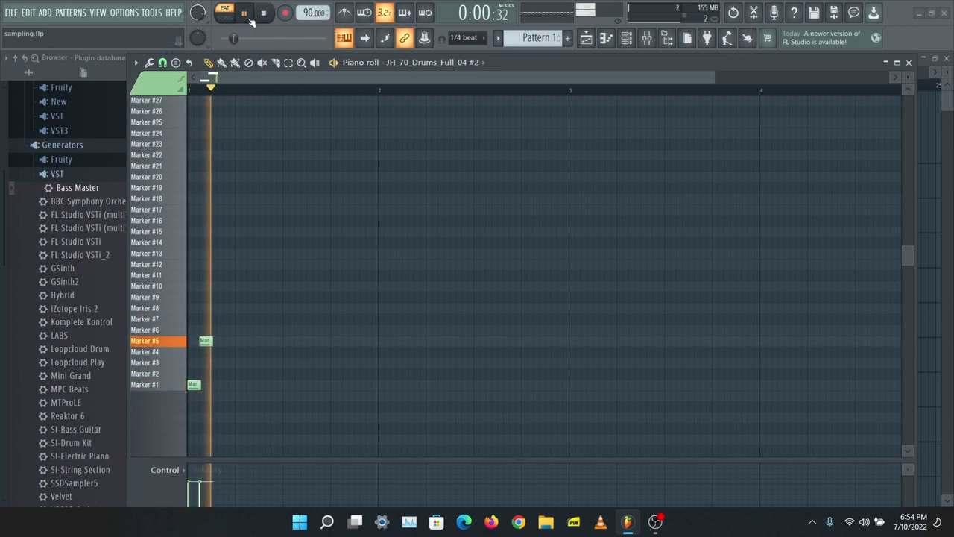
left_click(223, 384)
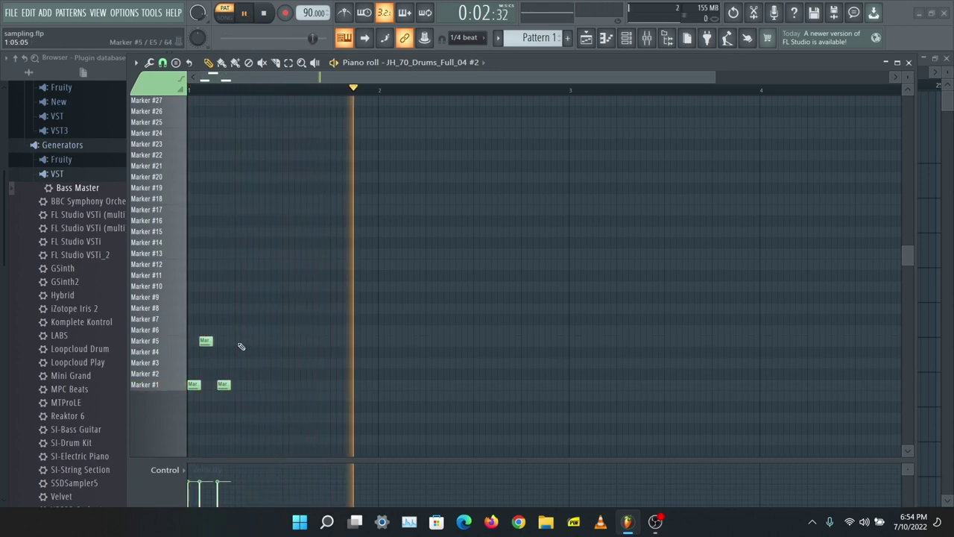
left_click(240, 341)
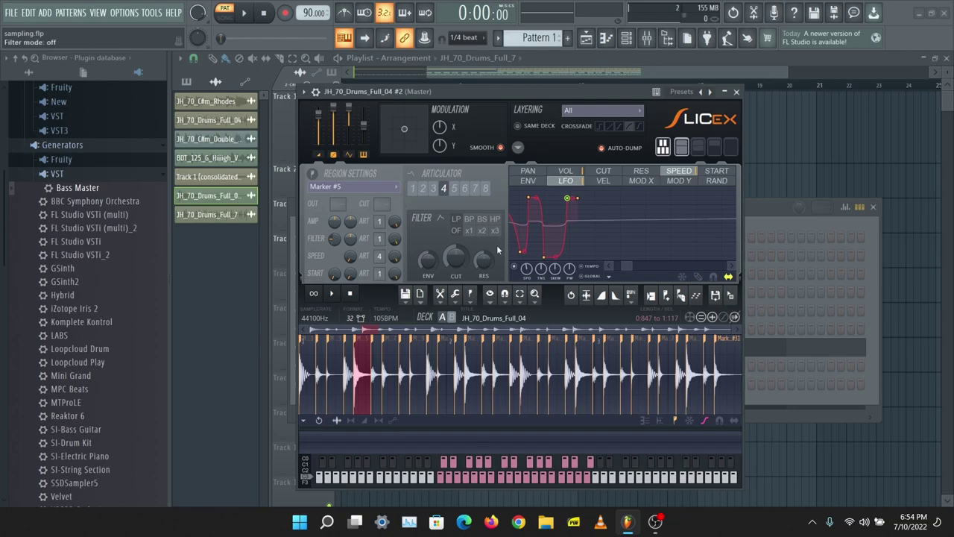
Step: Look at the speed LFO of articulator groups 7 and 1 in Slicex
left_click(475, 190)
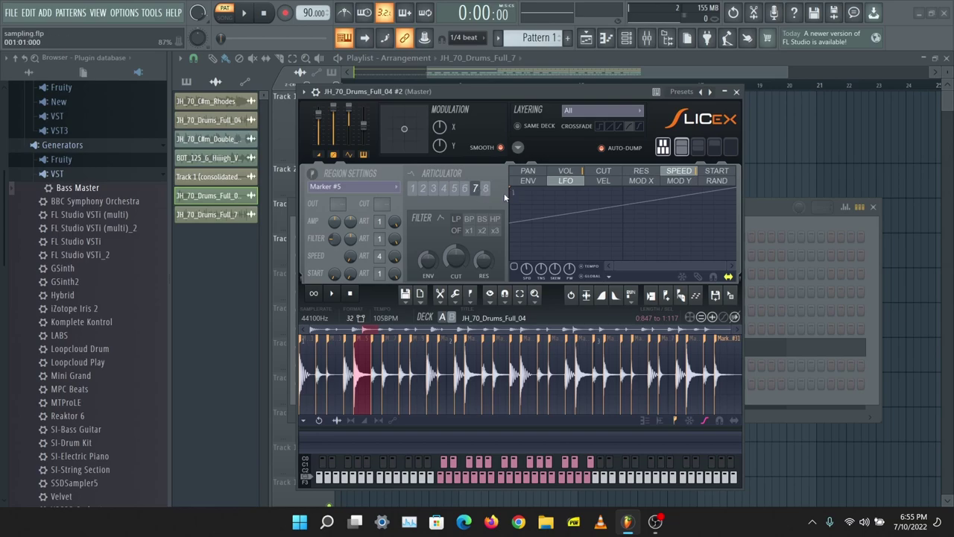
left_click(416, 188)
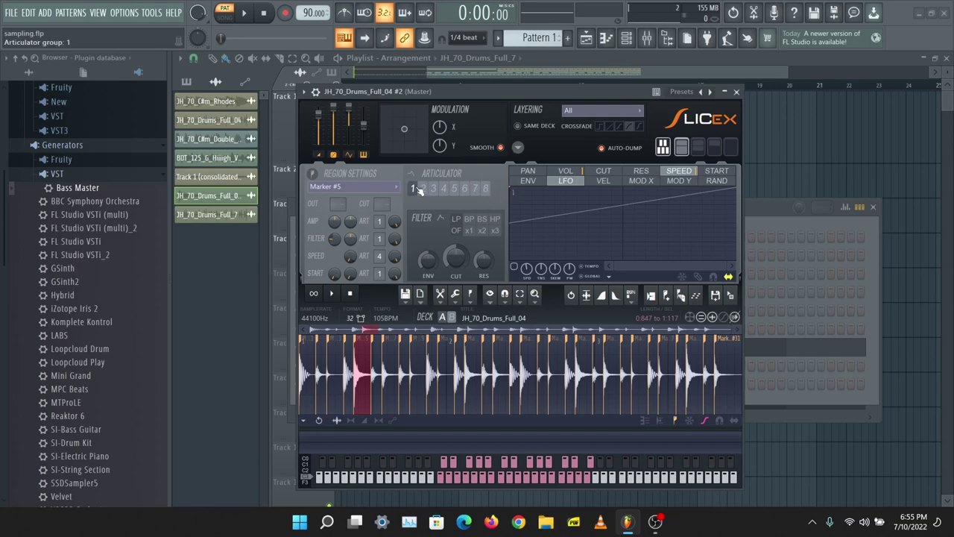